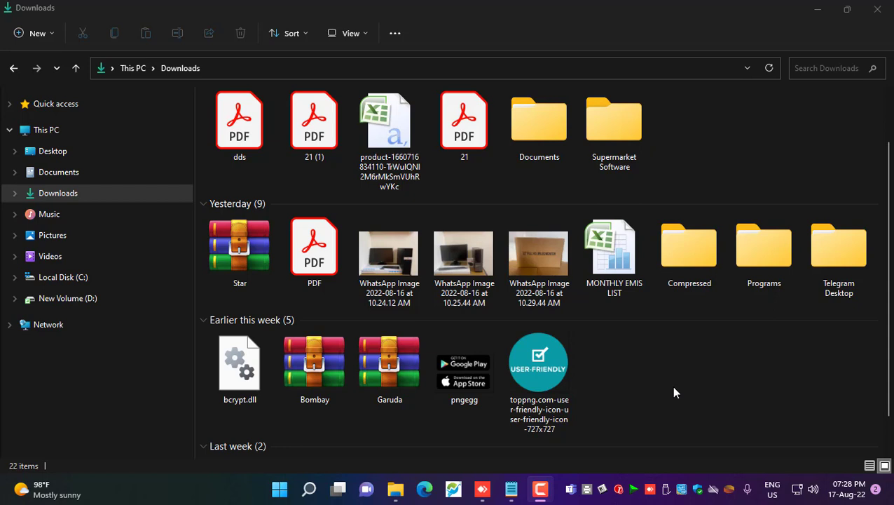
# Copy the MS Office 2007 MediaFire link from the Download For Supermarket notes
pyautogui.click(511, 488)
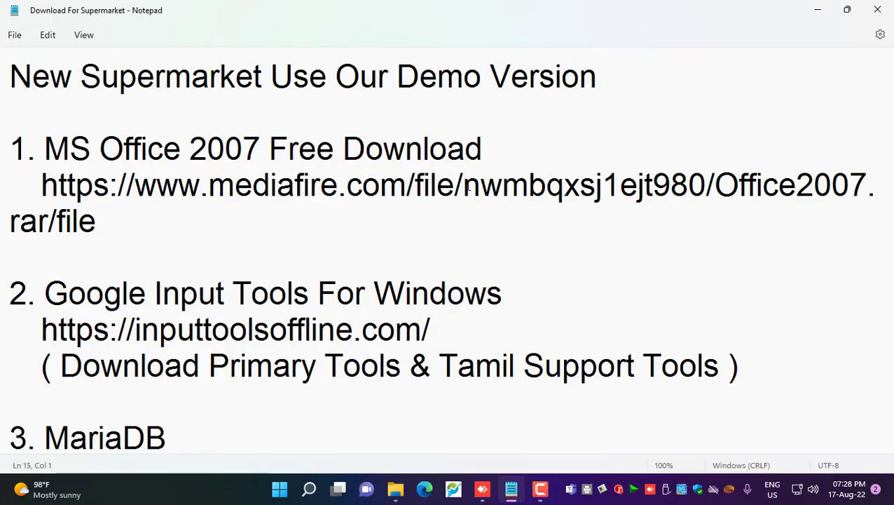
pyautogui.scroll(-10, 243, 232)
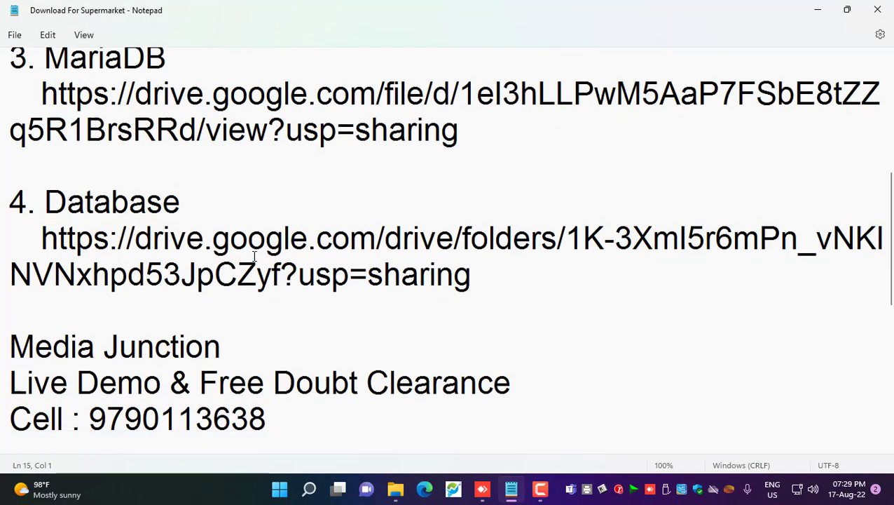
pyautogui.scroll(10, 254, 256)
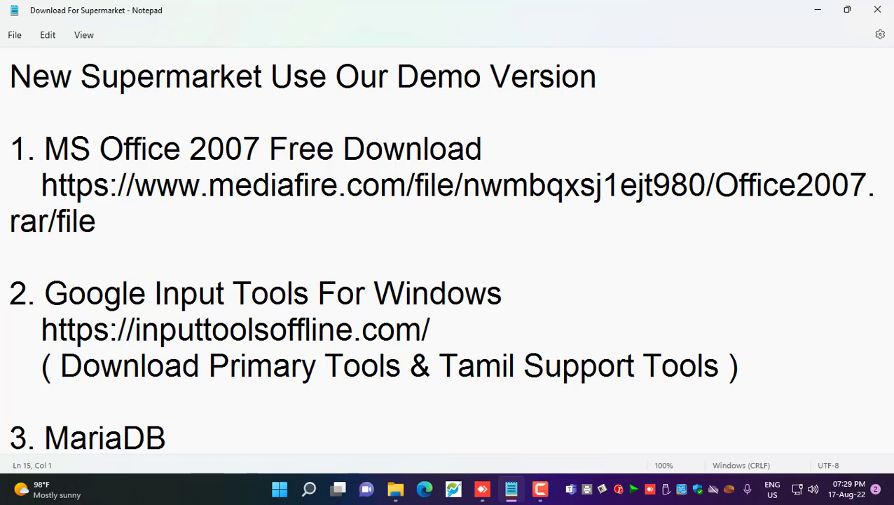
pyautogui.moveTo(43, 185); pyautogui.dragTo(97, 220)
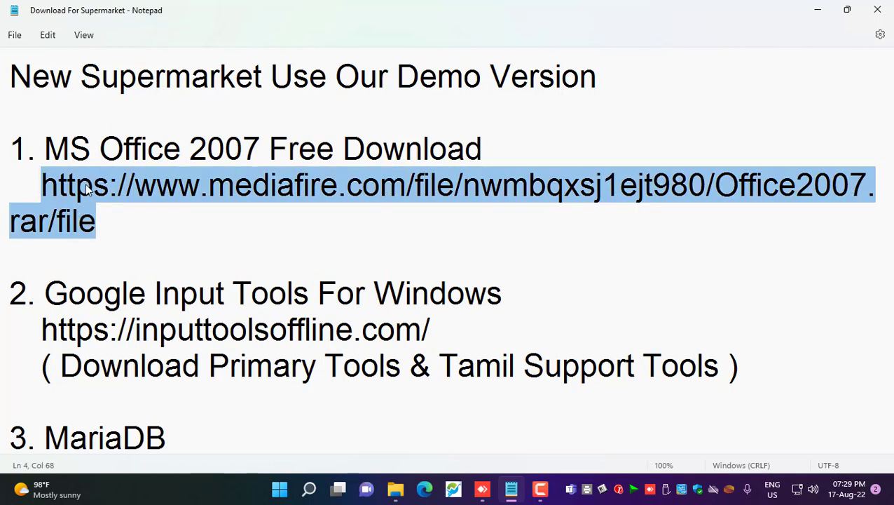
pyautogui.rightClick(87, 220)
pyautogui.click(125, 254)
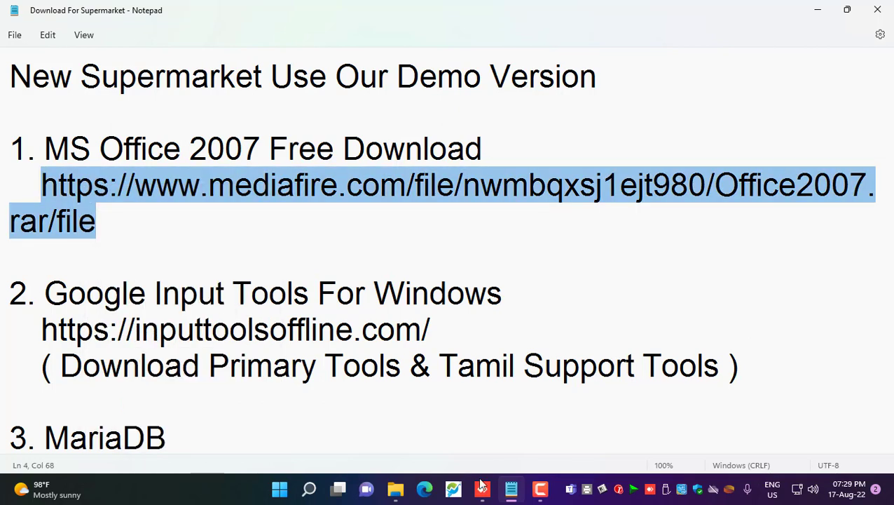
pyautogui.click(307, 488)
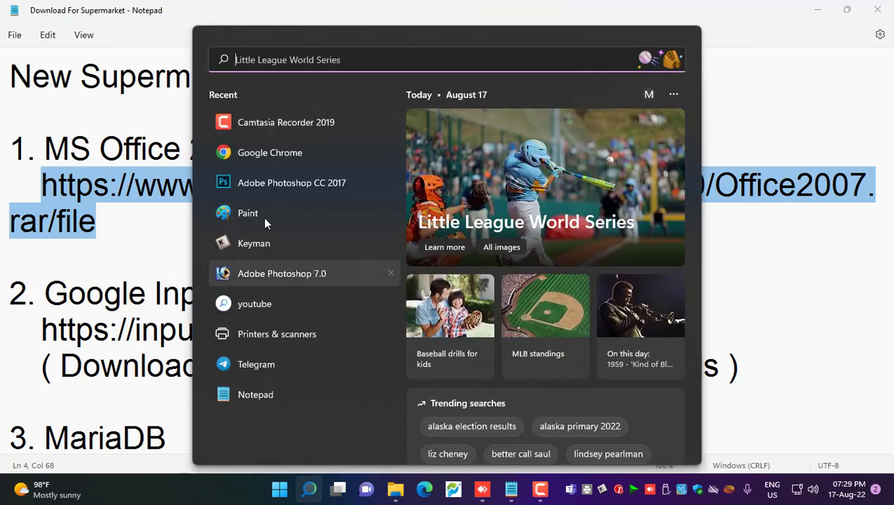
# Load the Office 2007 MediaFire page from the copied link in the browser
pyautogui.click(256, 161)
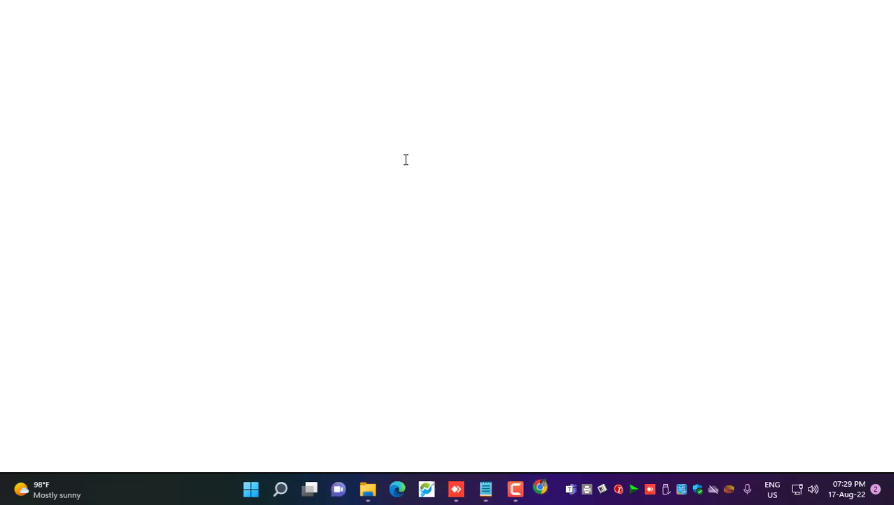
pyautogui.hotkey('ctrl', 'v')
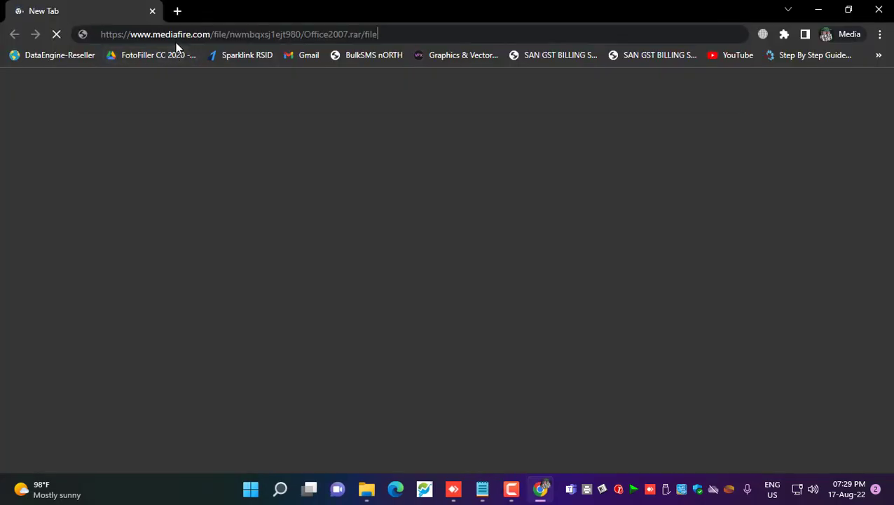
pyautogui.press('Return')
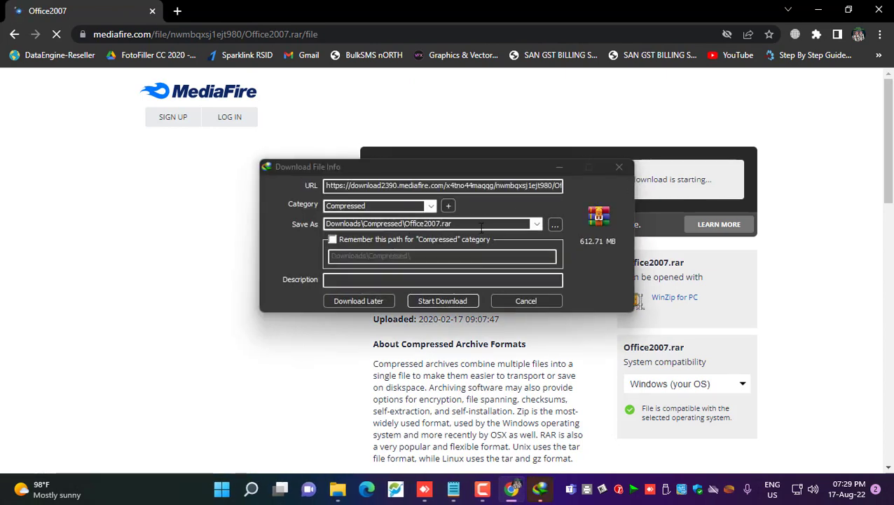
# Save Office2007.rar to Downloads\Supermarket Software and start the download
pyautogui.click(553, 224)
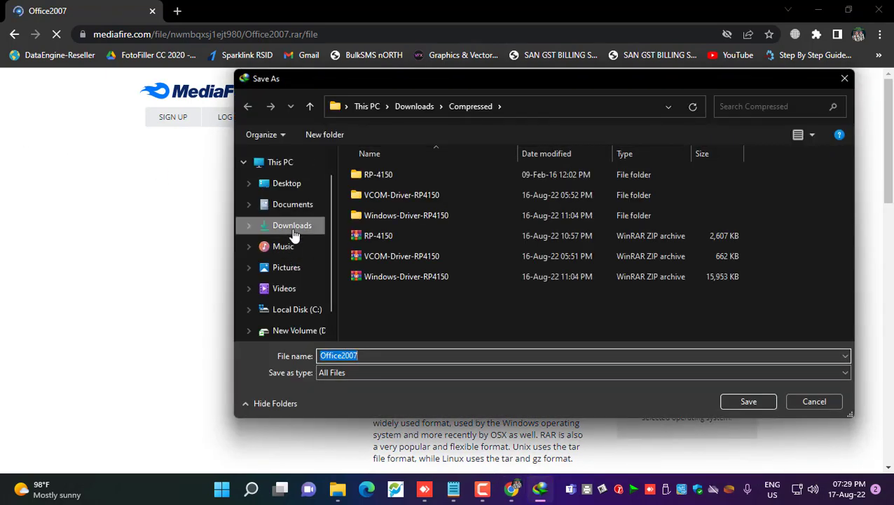
pyautogui.click(293, 235)
pyautogui.doubleClick(665, 209)
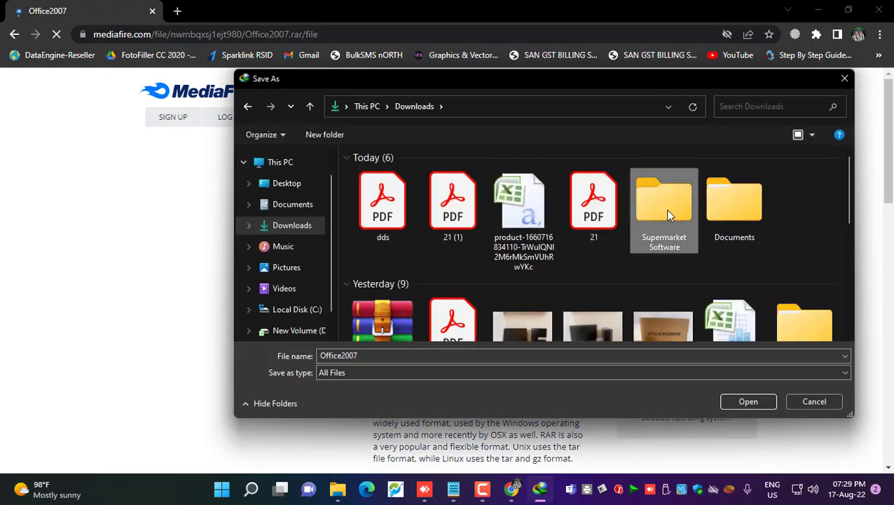
pyautogui.click(747, 402)
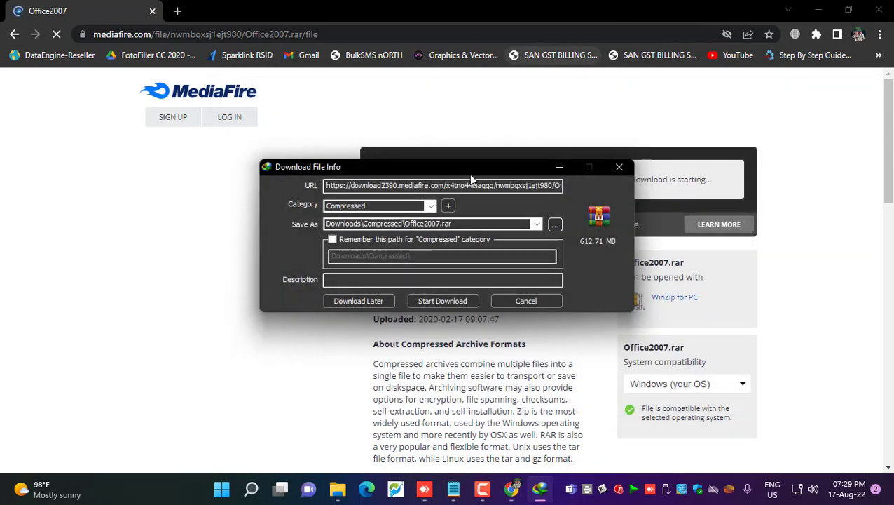
pyautogui.click(434, 304)
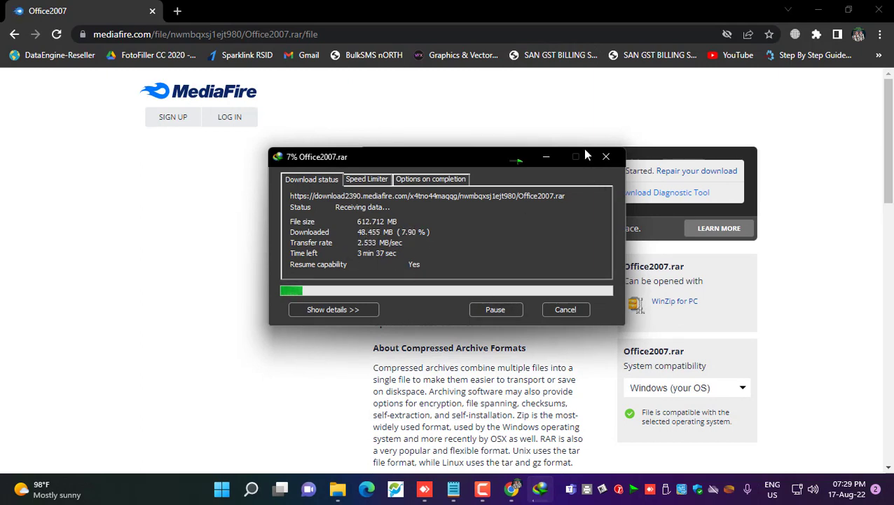
pyautogui.click(547, 158)
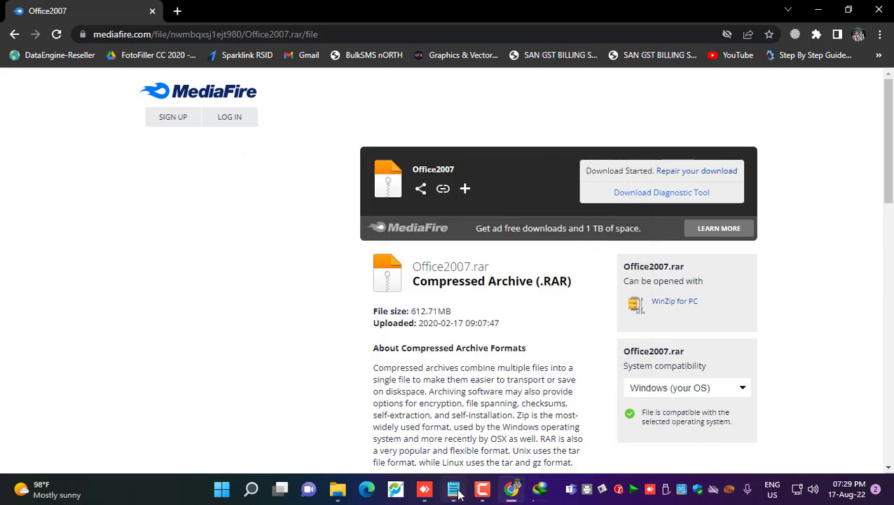
# Copy the inputtoolsoffline.com address from the Google Input Tools entry in the notes
pyautogui.click(454, 489)
pyautogui.scroll(-1, 139, 284)
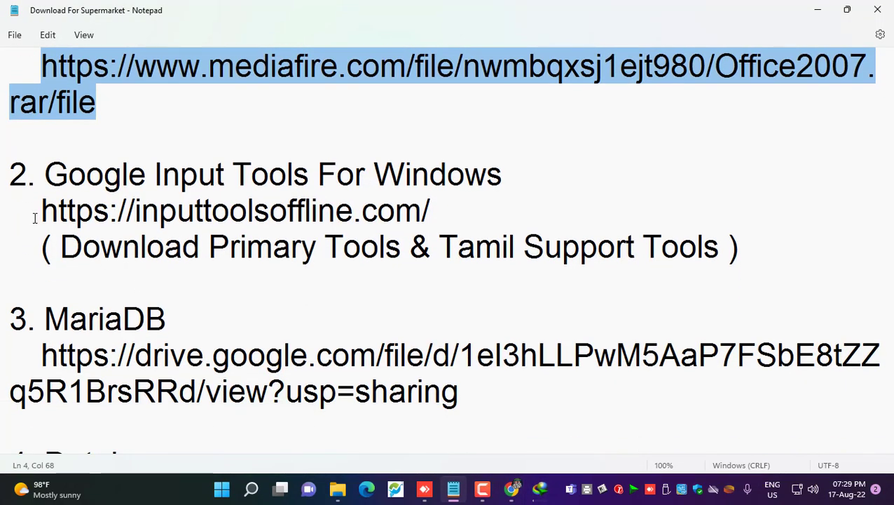
pyautogui.moveTo(36, 211); pyautogui.dragTo(471, 211)
pyautogui.rightClick(394, 209)
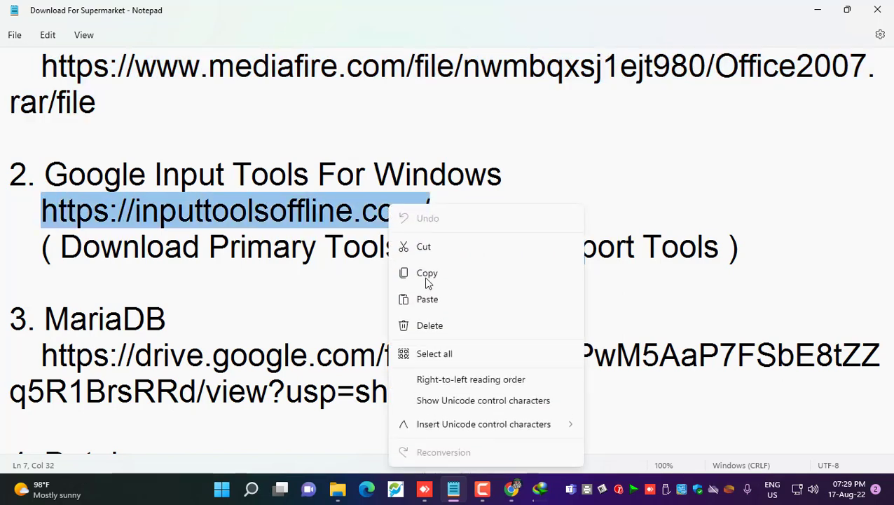
pyautogui.click(426, 273)
pyautogui.click(511, 491)
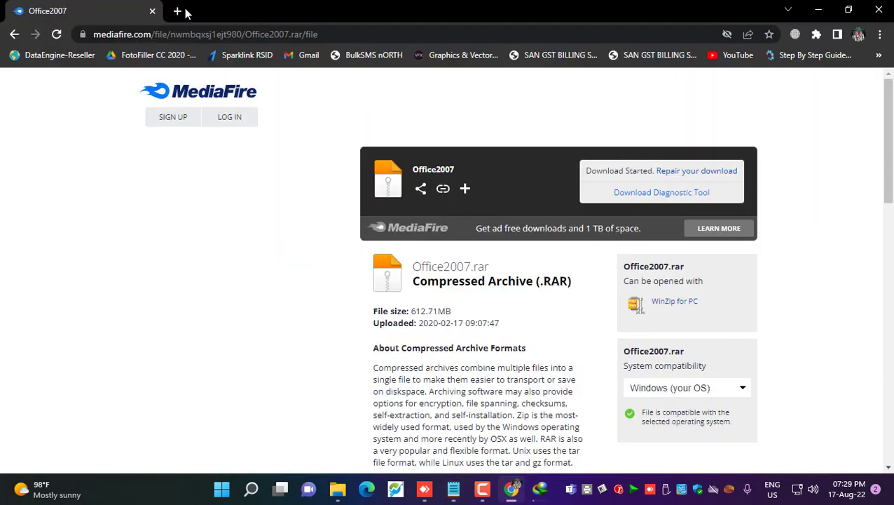
pyautogui.click(176, 11)
pyautogui.hotkey('ctrl', 'v')
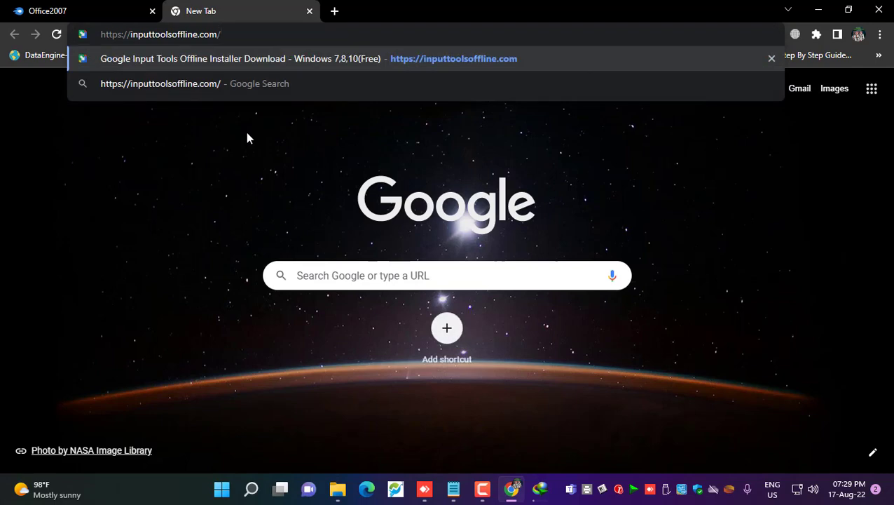
pyautogui.press('Return')
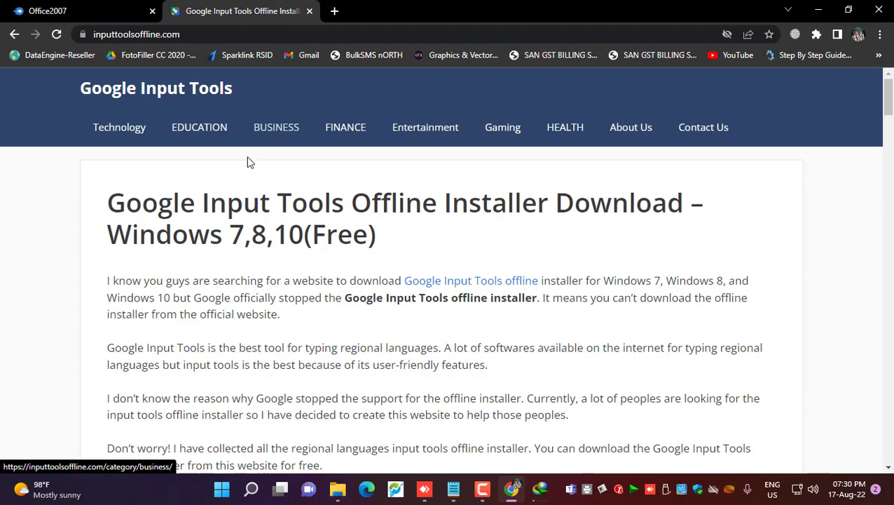
# Scroll to the offline installer table and highlight the Primary Offline Installer label
pyautogui.scroll(-10, 263, 280)
pyautogui.scroll(-9, 265, 280)
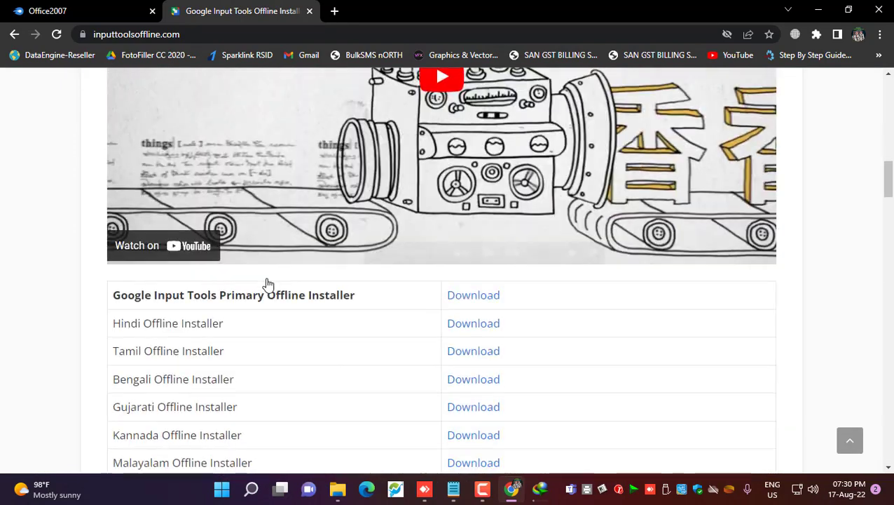
pyautogui.scroll(3, 182, 219)
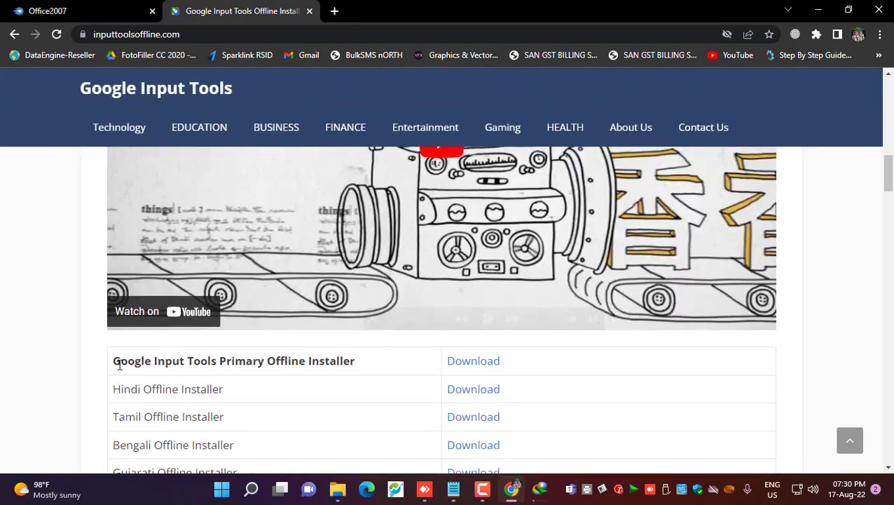
pyautogui.doubleClick(117, 360)
pyautogui.moveTo(179, 361); pyautogui.dragTo(373, 367)
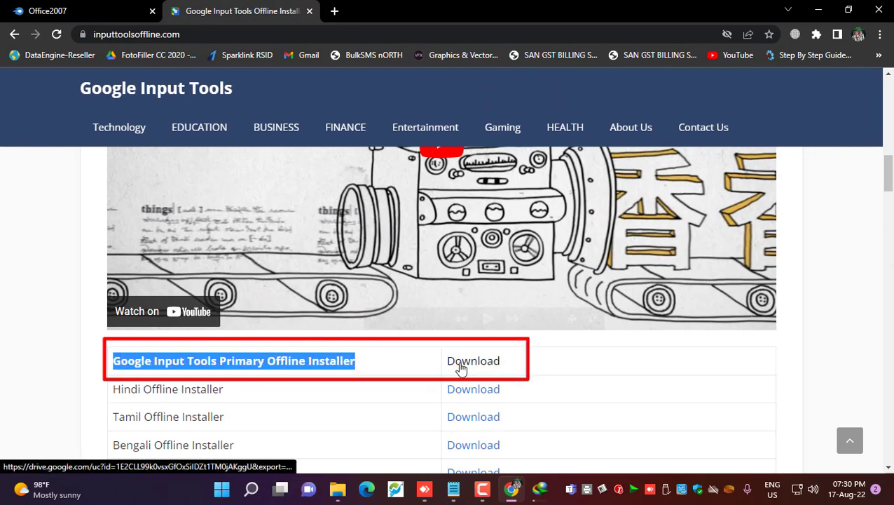
pyautogui.click(536, 367)
# Highlight the Tamil Offline Installer row, then follow the Primary Offline Installer Download link
pyautogui.scroll(-1, 210, 379)
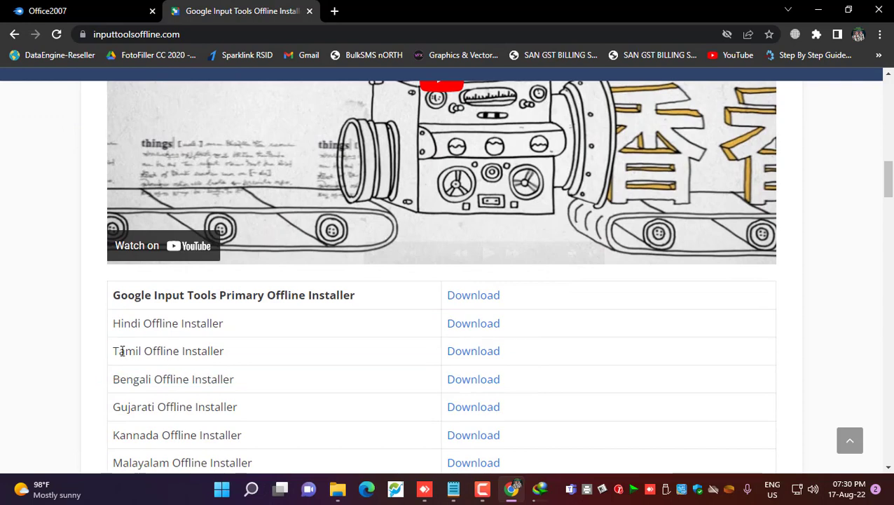
pyautogui.moveTo(118, 351); pyautogui.dragTo(248, 355)
pyautogui.click(253, 357)
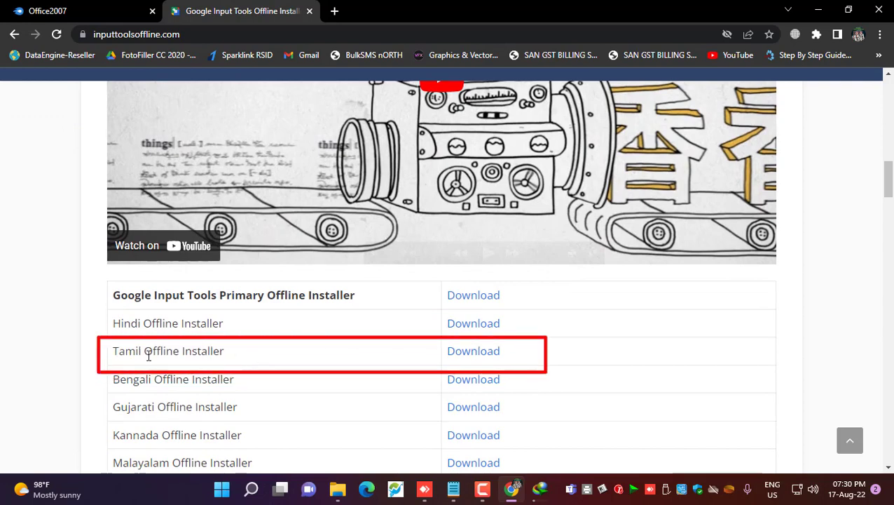
pyautogui.moveTo(113, 350); pyautogui.dragTo(357, 356)
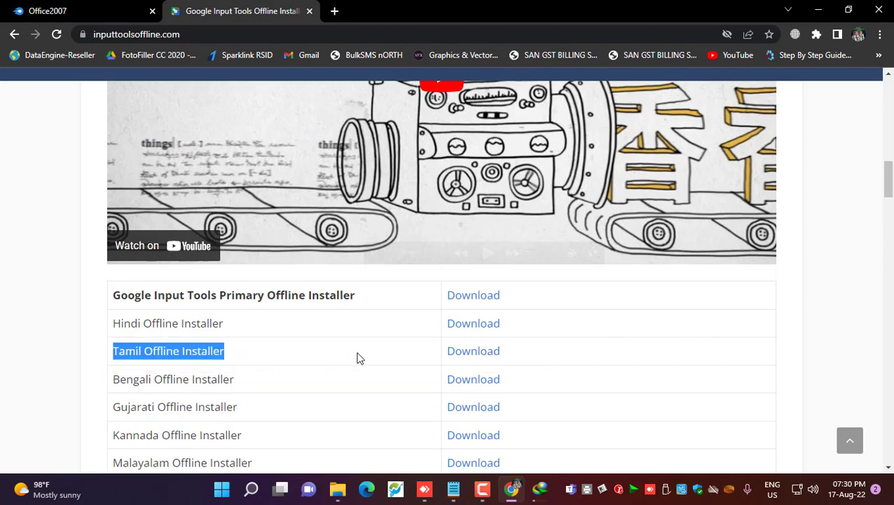
pyautogui.moveTo(537, 353); pyautogui.dragTo(451, 350)
pyautogui.click(549, 355)
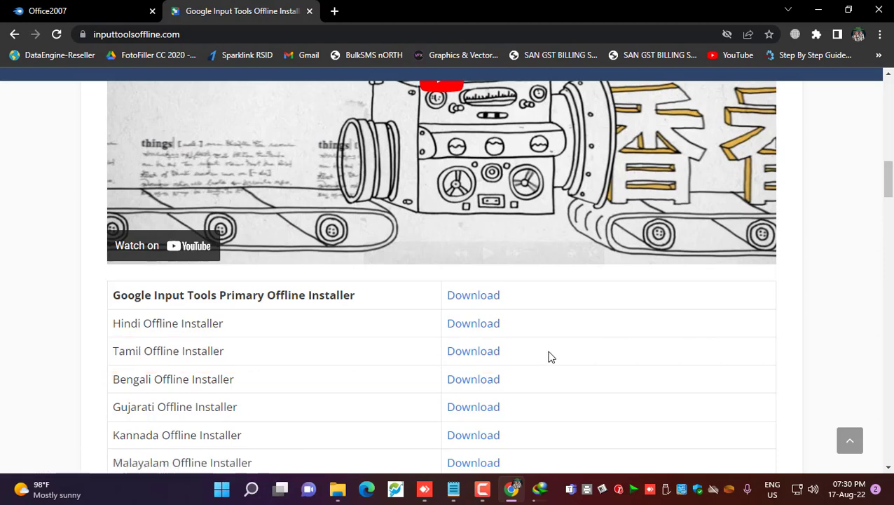
pyautogui.click(475, 297)
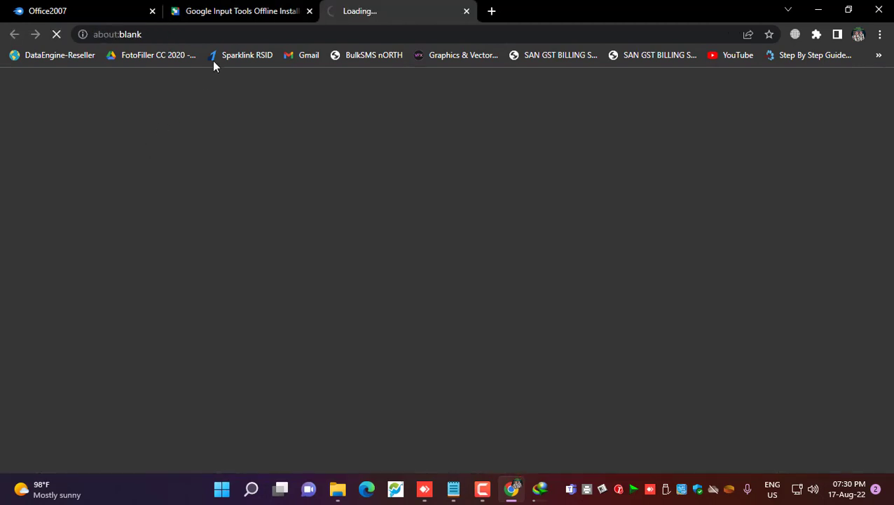
# Download GoogleInputTools.exe anyway from the Google Drive virus-scan page
pyautogui.click(256, 11)
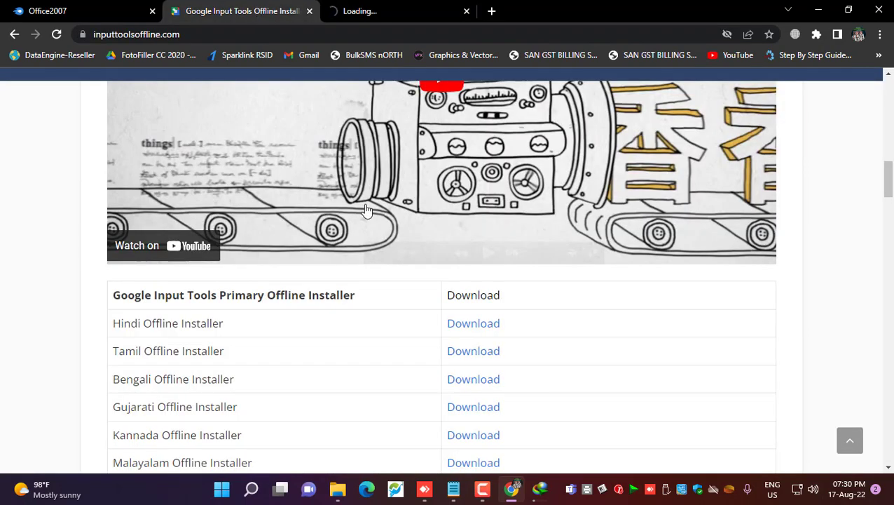
pyautogui.click(468, 358)
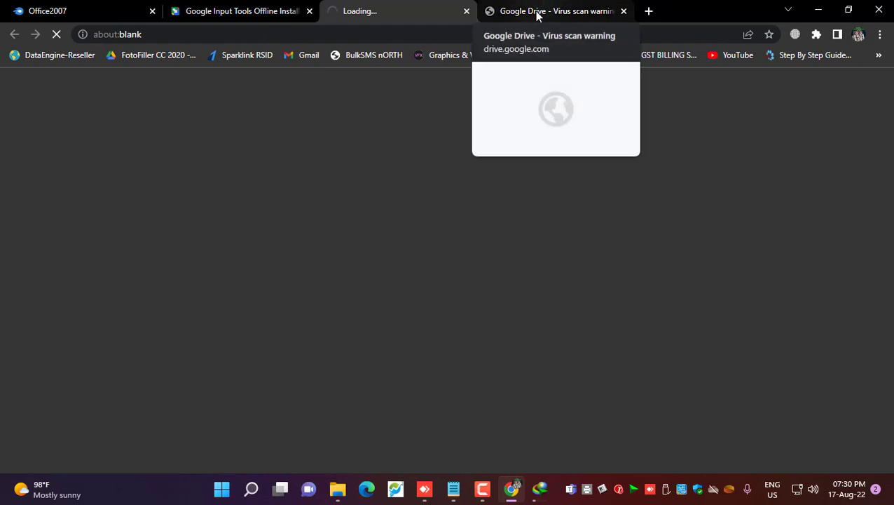
pyautogui.click(538, 14)
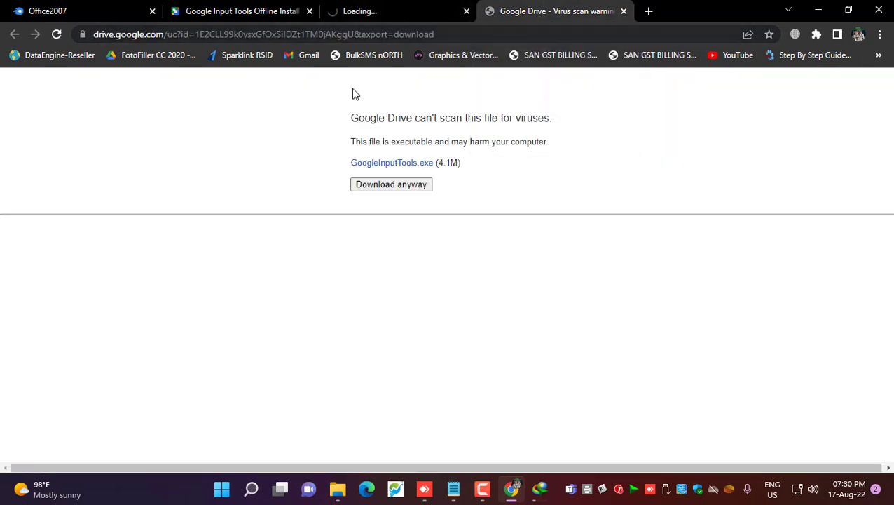
pyautogui.click(389, 186)
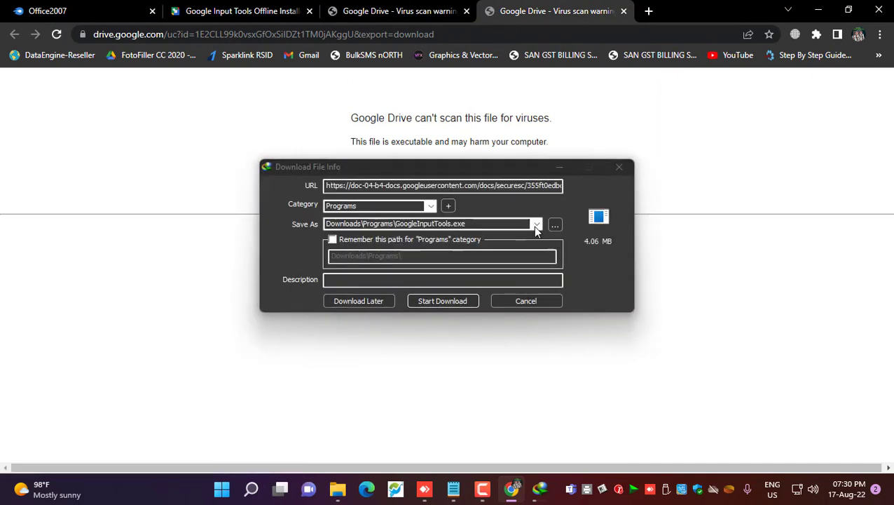
# Save GoogleInputTools.exe into Downloads\Supermarket Software and let the download finish
pyautogui.click(554, 225)
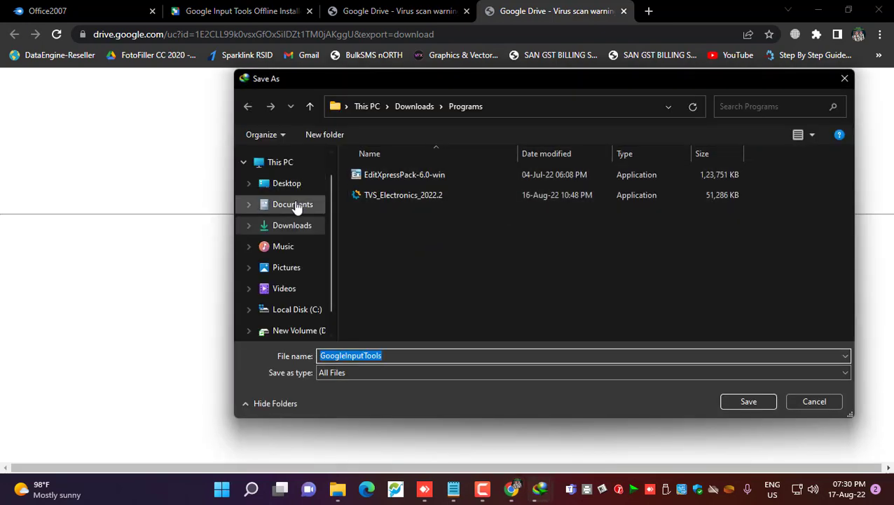
pyautogui.click(291, 225)
pyautogui.doubleClick(668, 207)
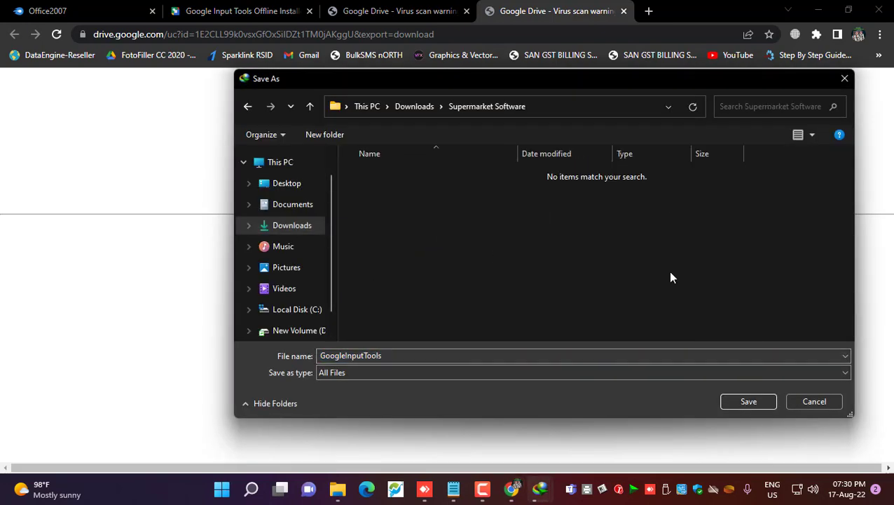
pyautogui.click(735, 400)
pyautogui.click(443, 301)
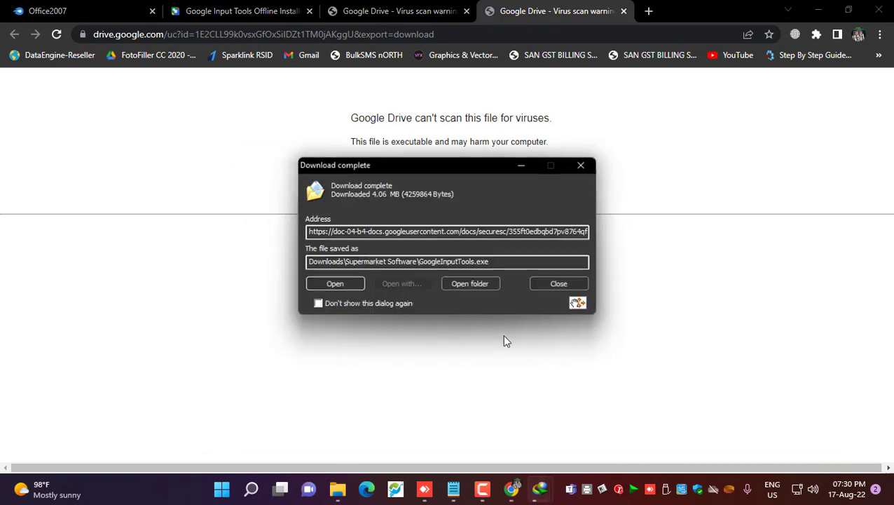
pyautogui.click(564, 285)
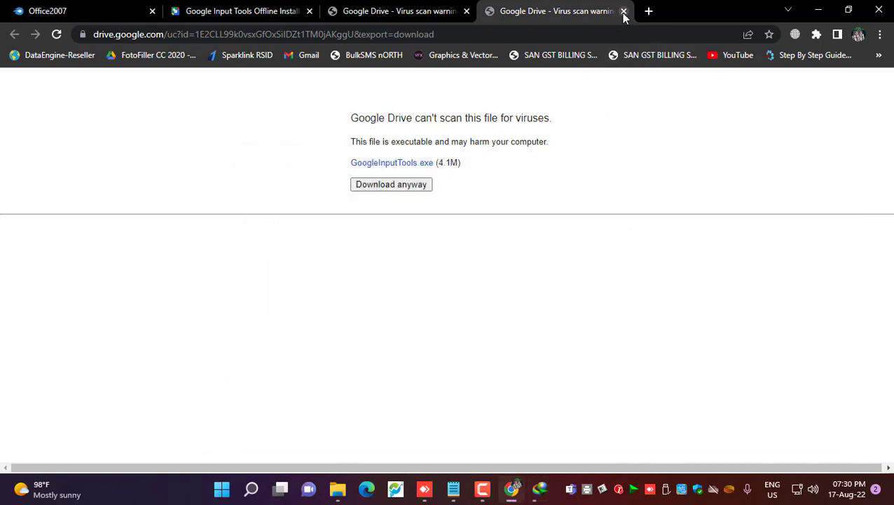
# Download GoogleInputTamil.exe anyway, dismissing the IDM licence and registration prompts
pyautogui.click(624, 12)
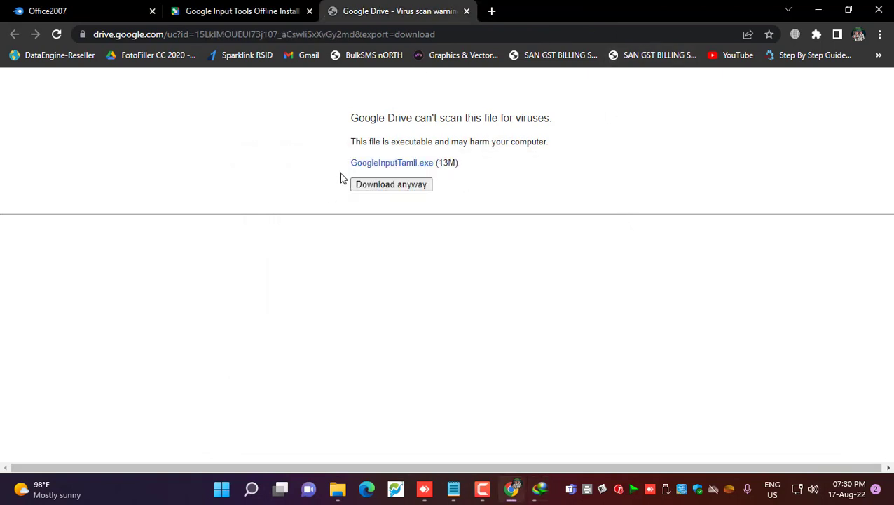
pyautogui.click(388, 188)
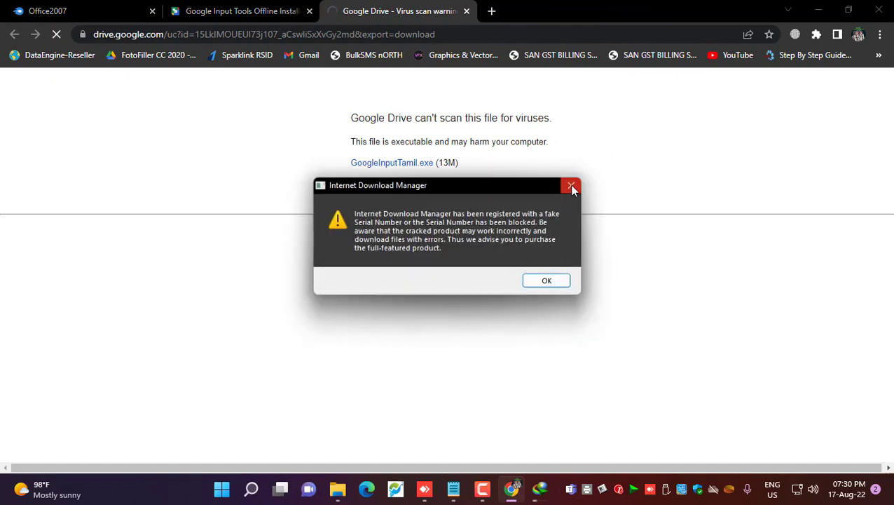
pyautogui.click(572, 186)
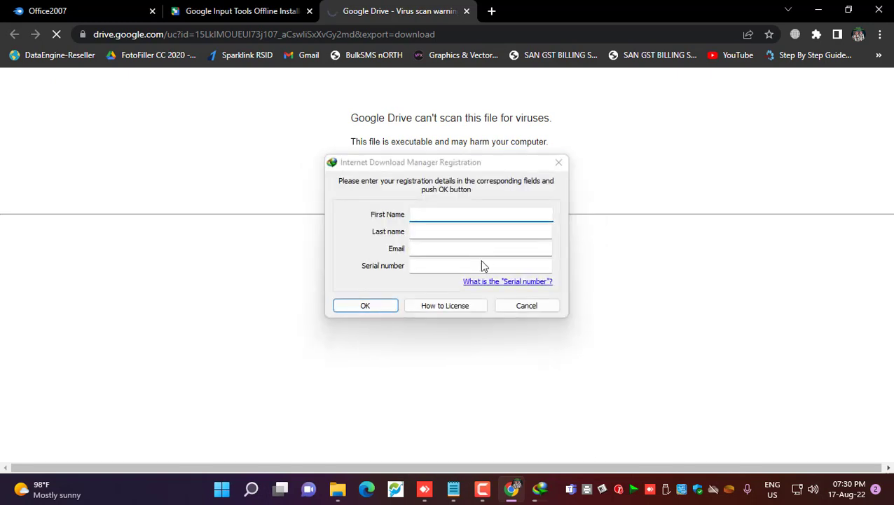
pyautogui.click(528, 309)
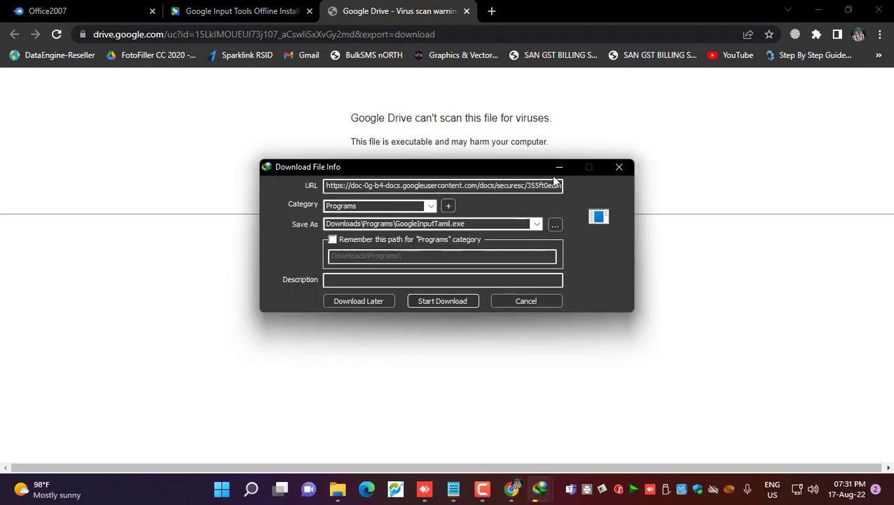
# Save GoogleInputTamil.exe into Downloads\Supermarket Software and close the finished download tab
pyautogui.click(557, 225)
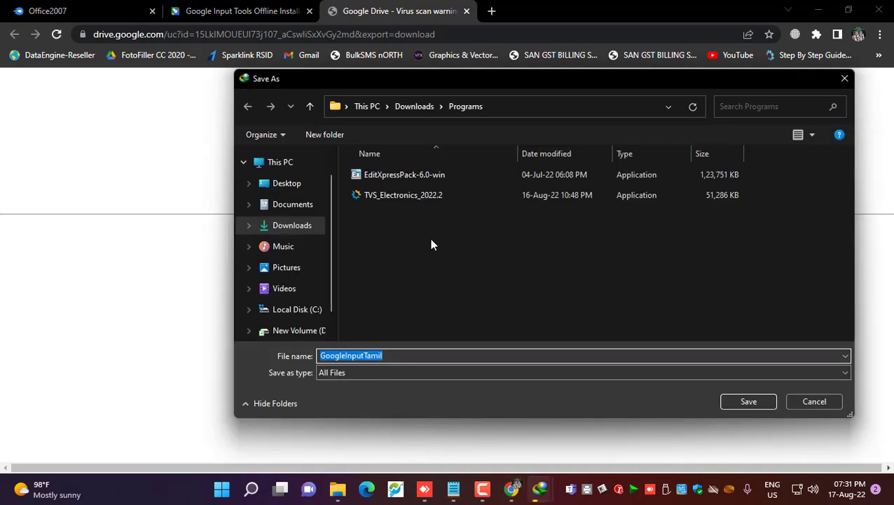
pyautogui.click(307, 226)
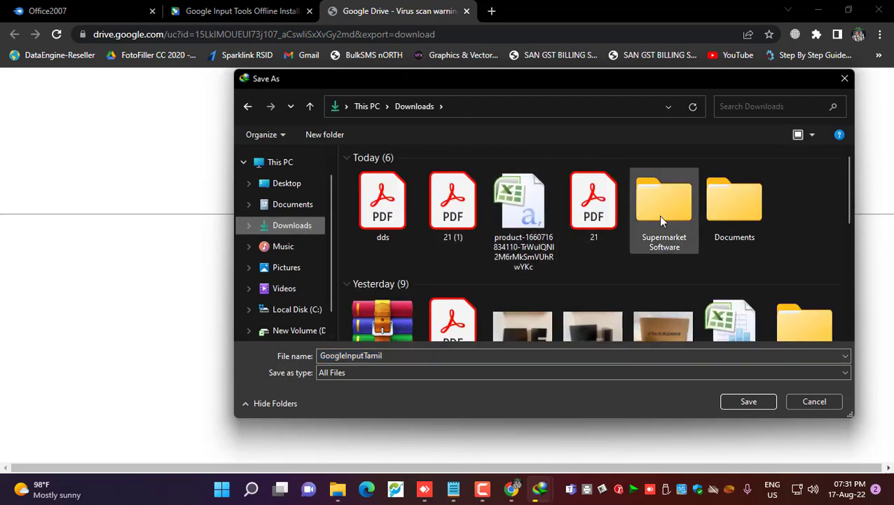
pyautogui.doubleClick(658, 210)
pyautogui.click(736, 407)
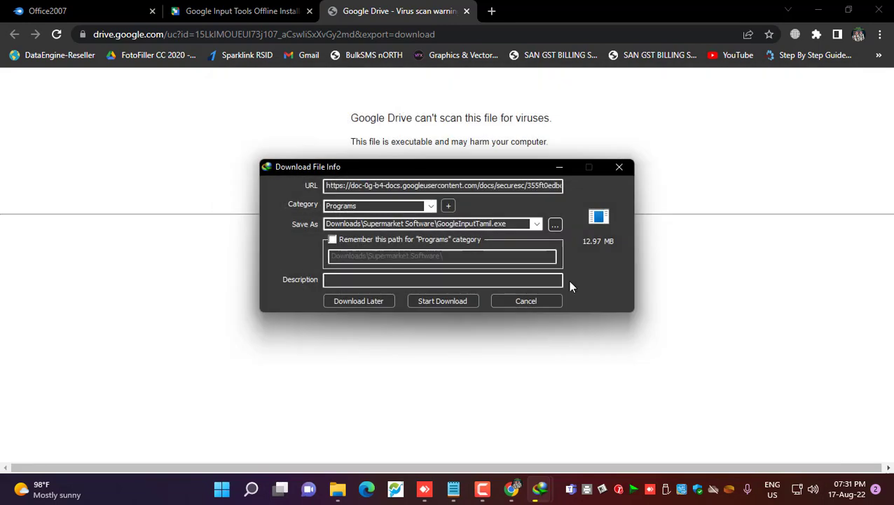
pyautogui.click(440, 306)
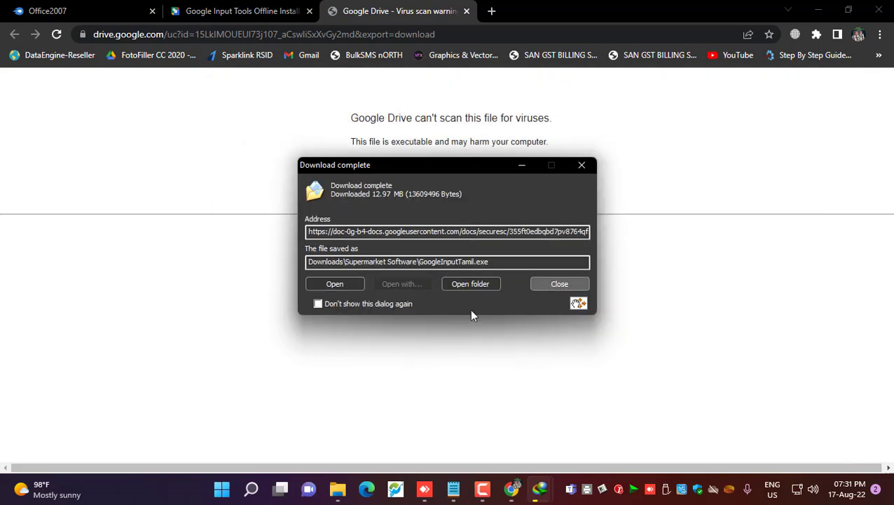
pyautogui.press('Escape')
pyautogui.click(466, 10)
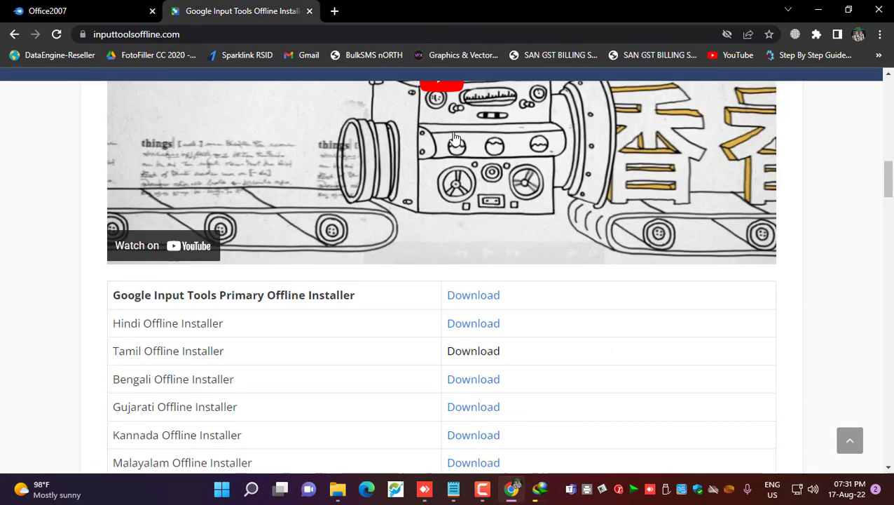
# Copy the MariaDB Google Drive link from the download notes
pyautogui.click(453, 488)
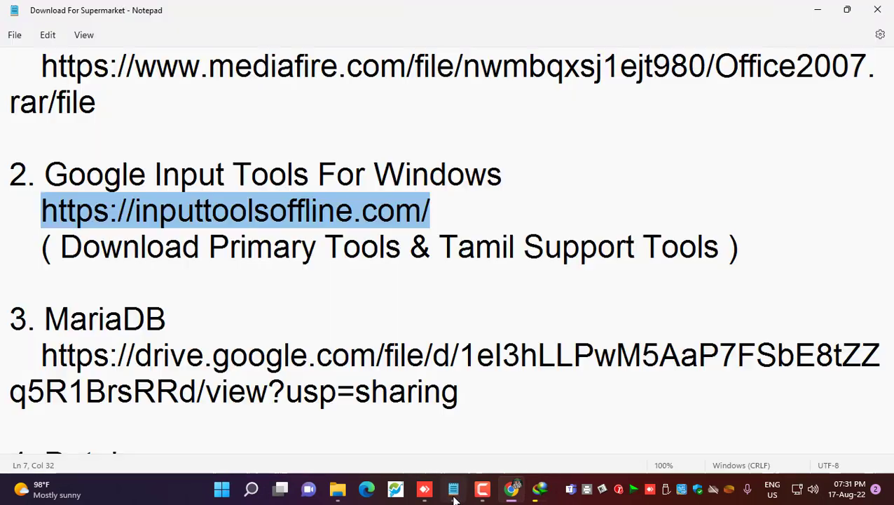
pyautogui.scroll(-1, 275, 339)
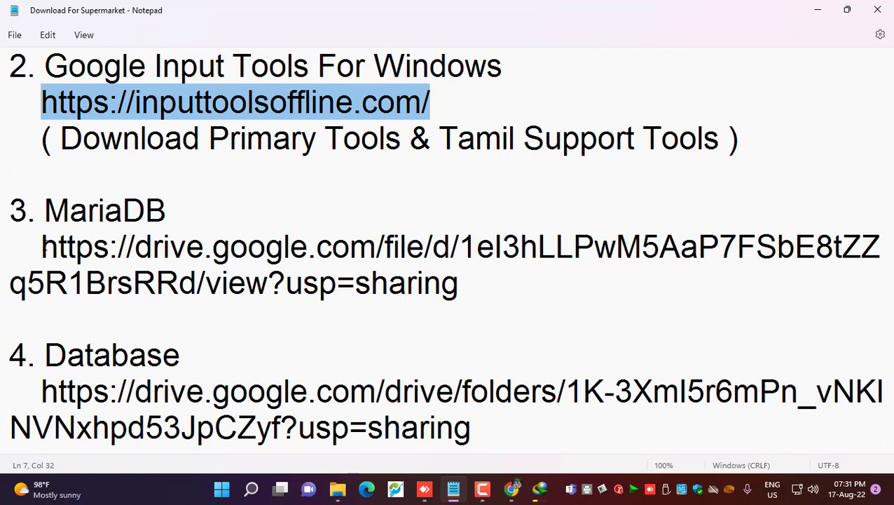
pyautogui.moveTo(41, 247); pyautogui.dragTo(463, 283)
pyautogui.rightClick(423, 260)
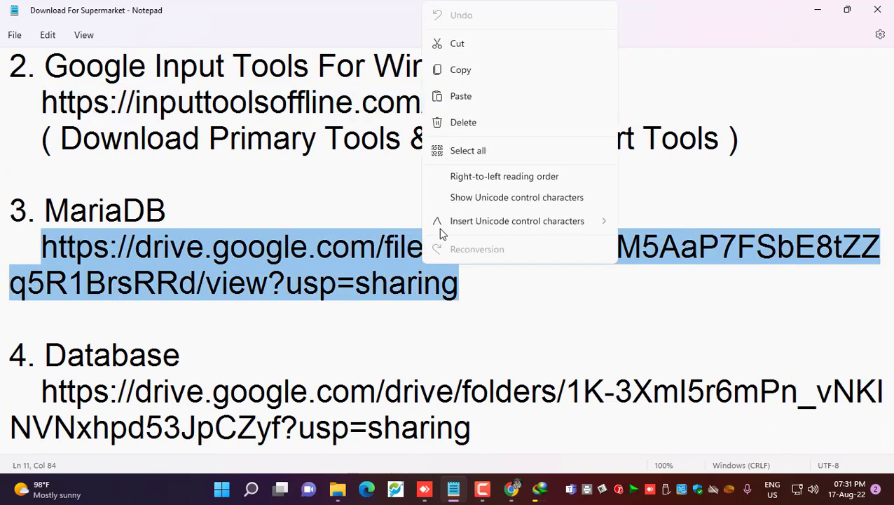
pyautogui.click(470, 73)
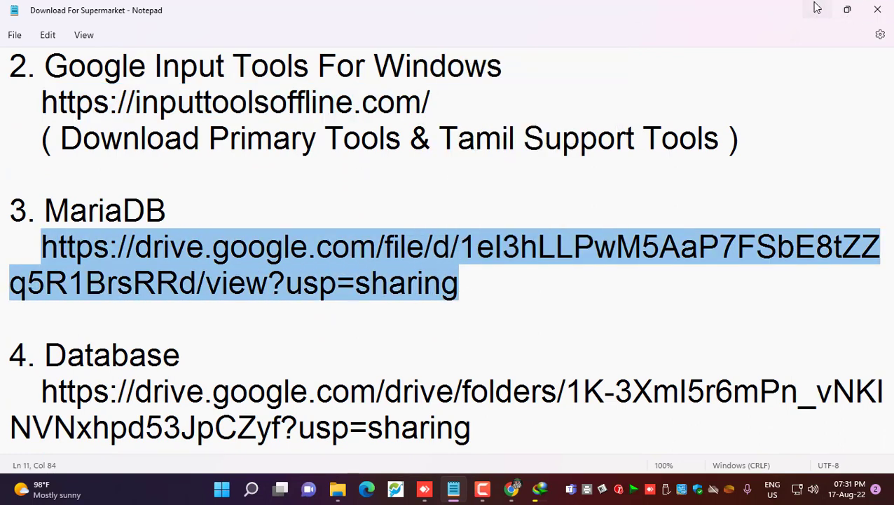
pyautogui.click(817, 9)
# Open the MariaDB Drive page in Chrome and download the installer past the scan warning
pyautogui.click(223, 34)
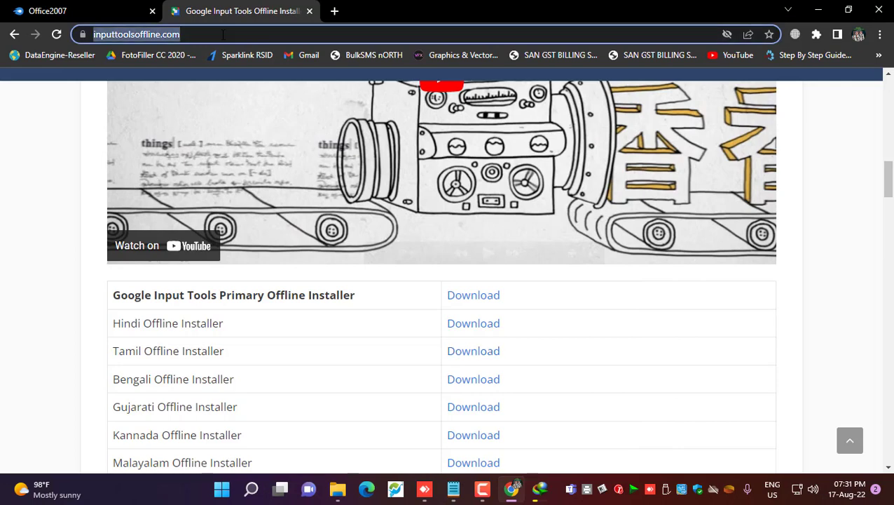
pyautogui.hotkey('ctrl', 'v')
pyautogui.press('Return')
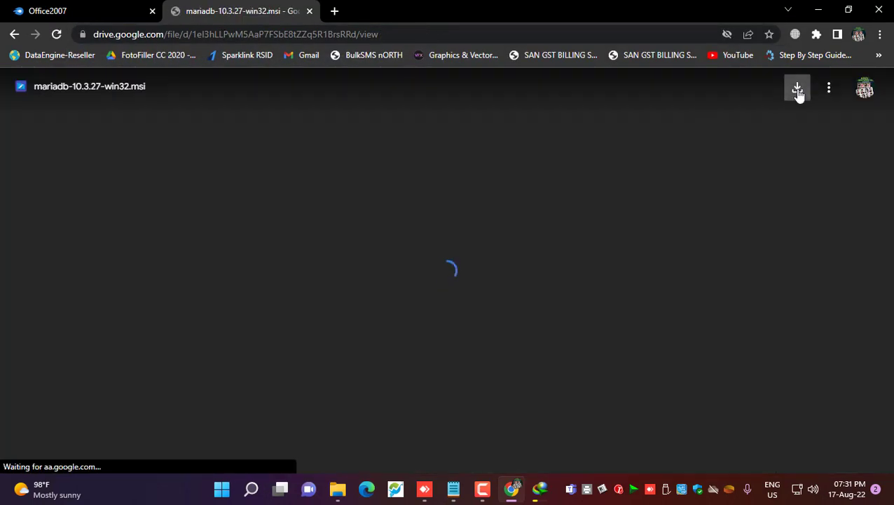
pyautogui.click(798, 89)
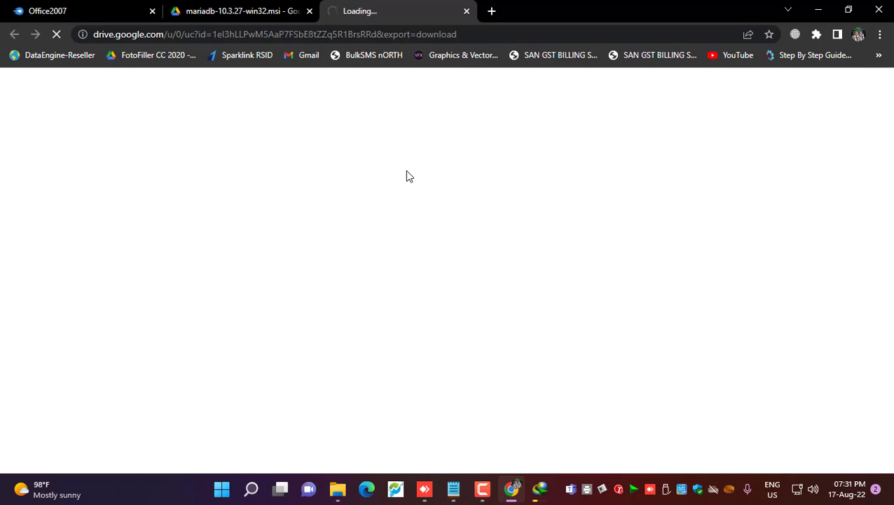
pyautogui.click(407, 185)
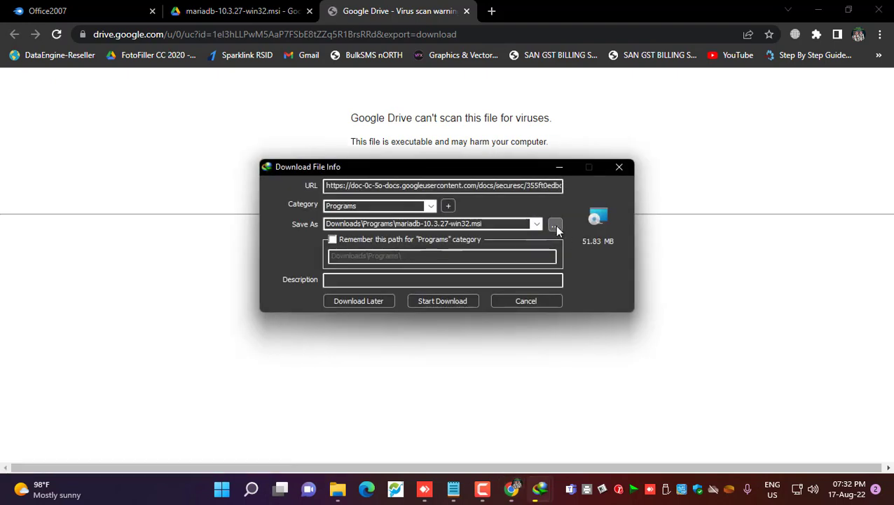
# Save mariadb-10.3.27-win32.msi into Downloads\Supermarket Software and close the download tab
pyautogui.click(560, 223)
pyautogui.click(297, 224)
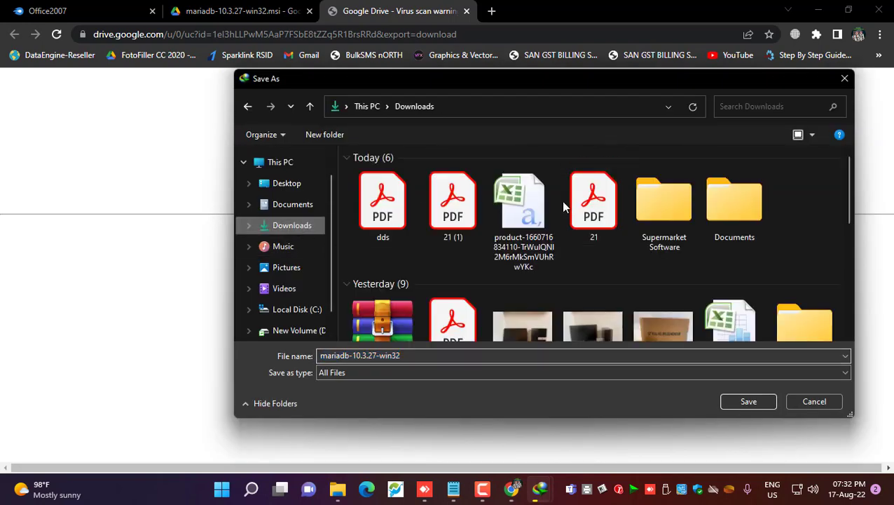
pyautogui.doubleClick(658, 209)
pyautogui.click(747, 401)
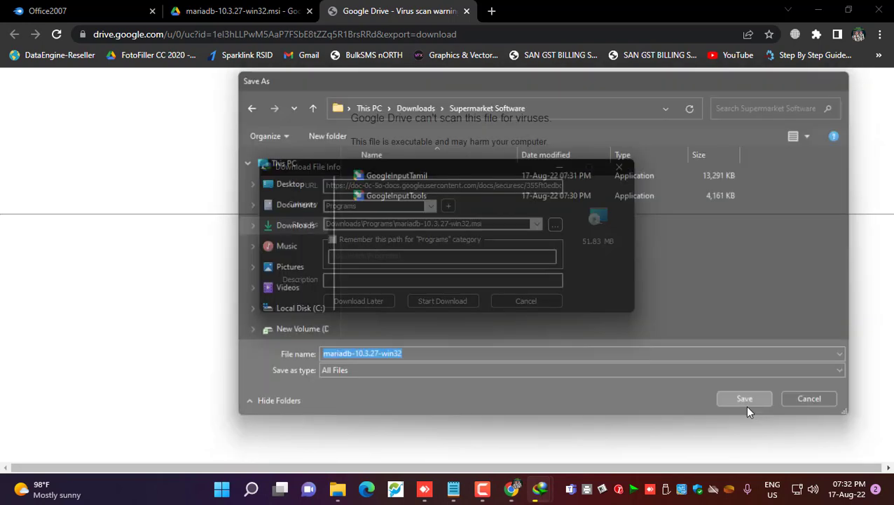
pyautogui.click(449, 301)
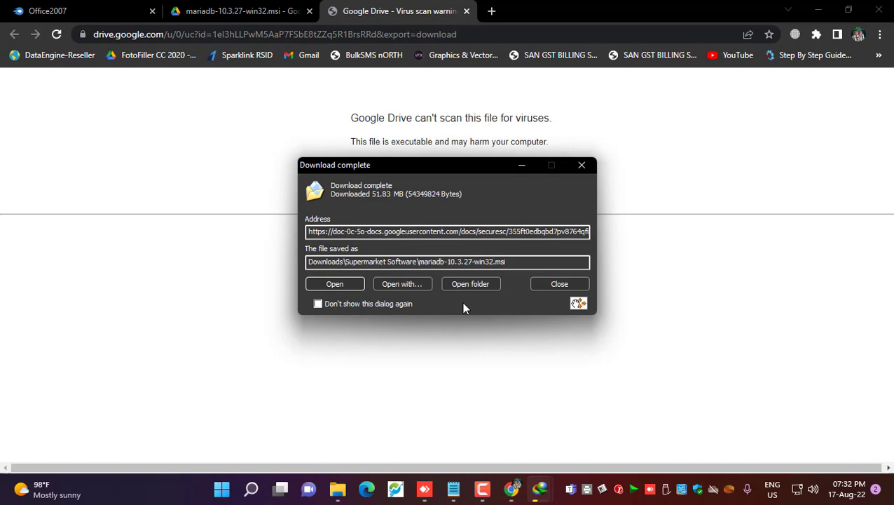
pyautogui.click(562, 282)
pyautogui.click(467, 12)
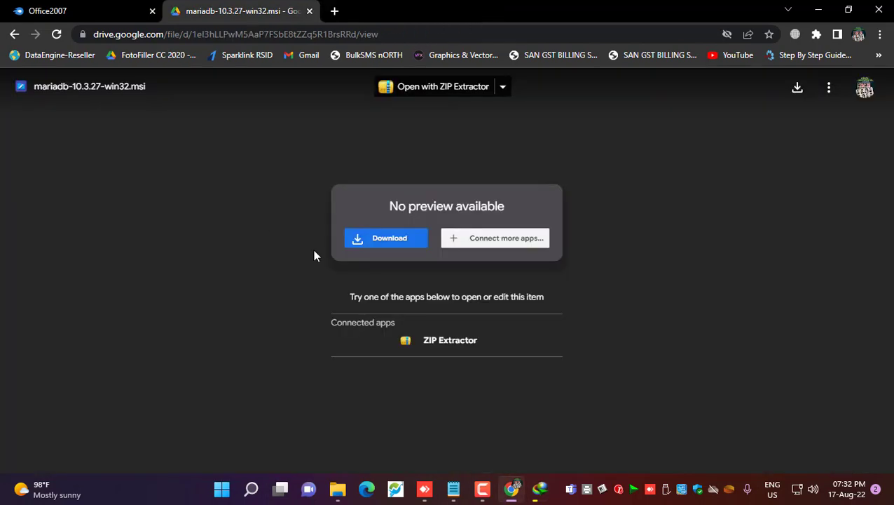
# Copy the Database Drive folder link from the download notes
pyautogui.click(453, 488)
pyautogui.scroll(-3, 253, 282)
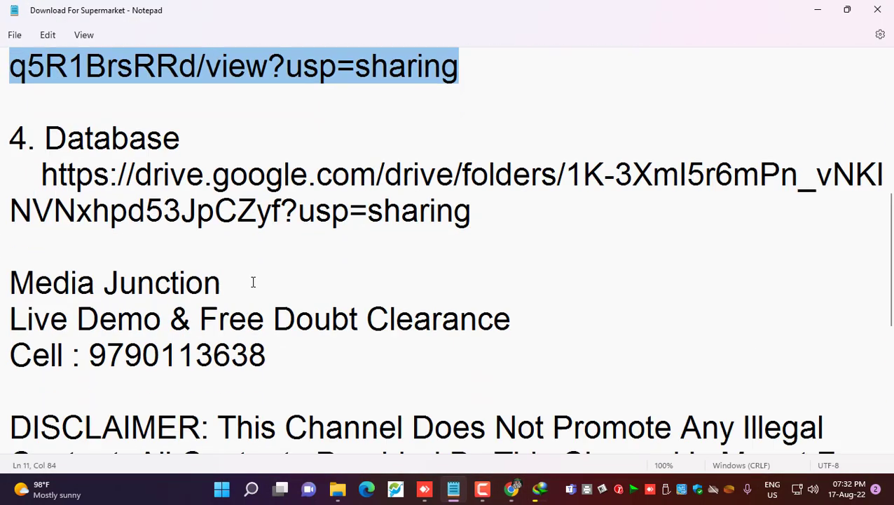
pyautogui.moveTo(41, 176); pyautogui.dragTo(583, 195)
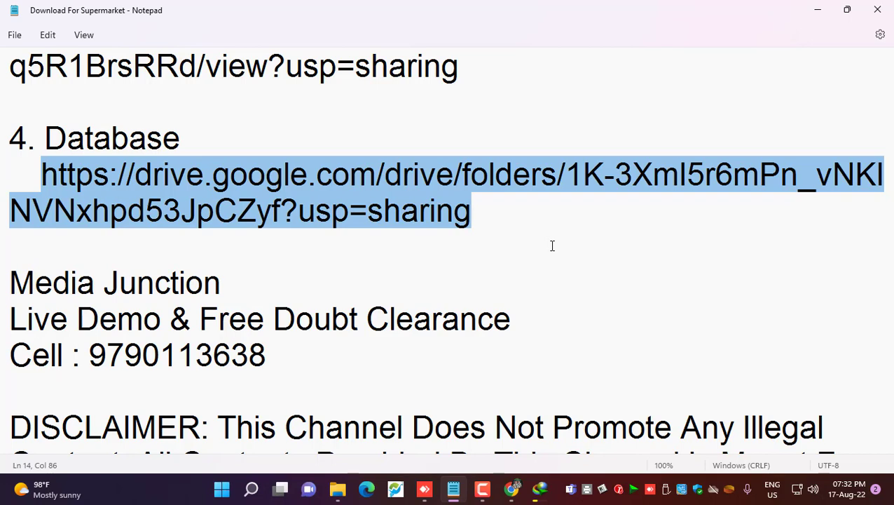
pyautogui.rightClick(318, 181)
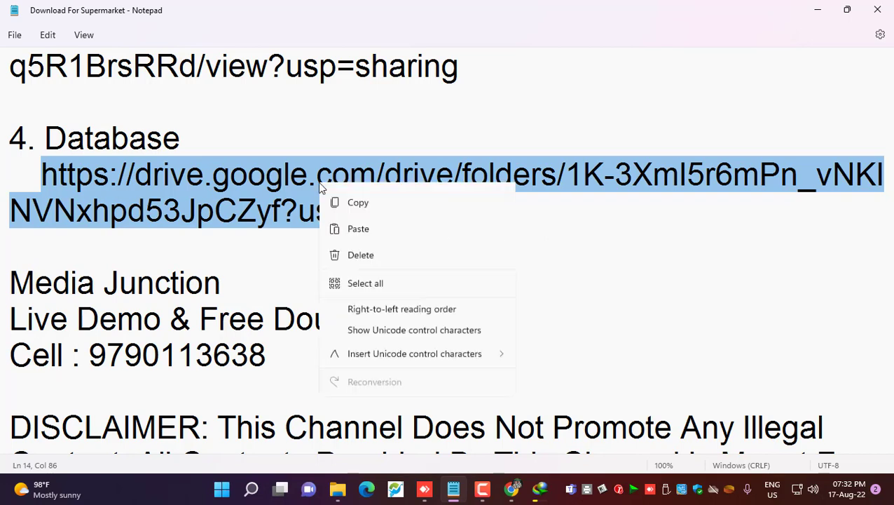
pyautogui.click(370, 251)
# Open the shared Digikart POS Drive folder in the browser
pyautogui.click(823, 11)
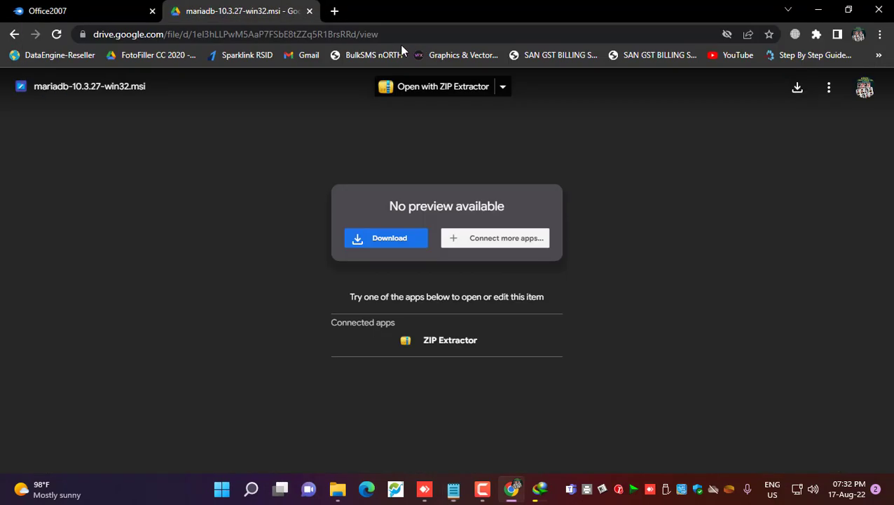
pyautogui.click(378, 34)
pyautogui.hotkey('ctrl', 'v')
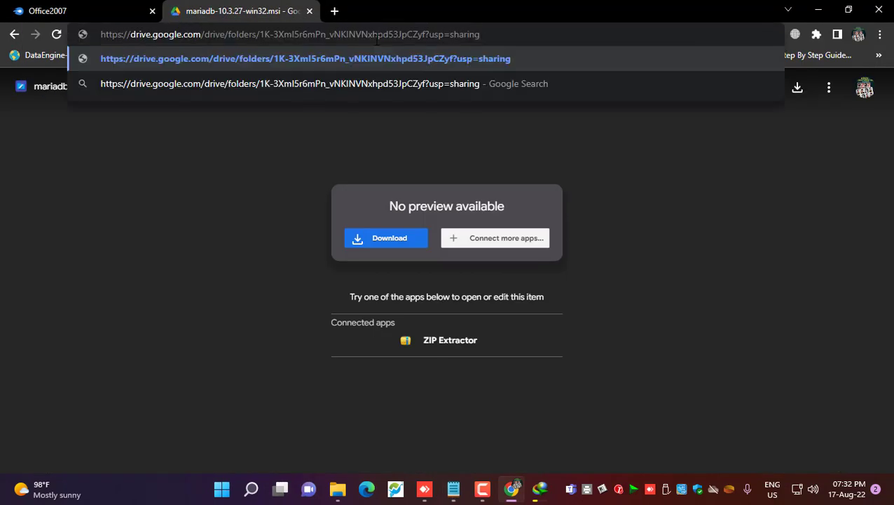
pyautogui.press('Return')
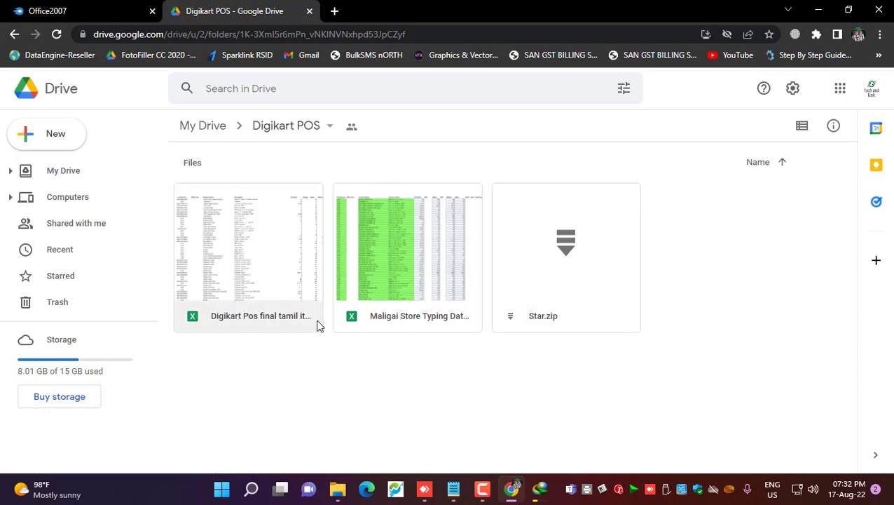
# Attempt to download the Maligai Store sheet, Digikart sheet and Star.zip, then dismiss the failure notice
pyautogui.rightClick(385, 237)
pyautogui.click(447, 419)
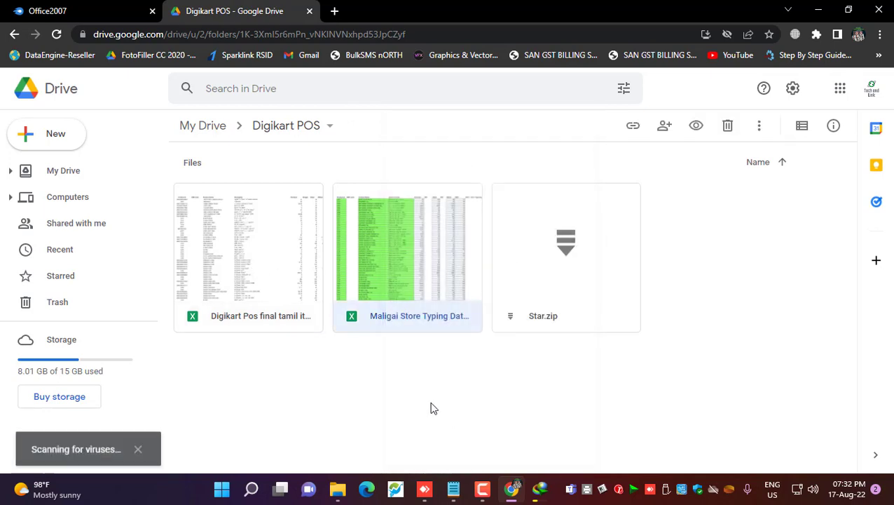
pyautogui.rightClick(226, 233)
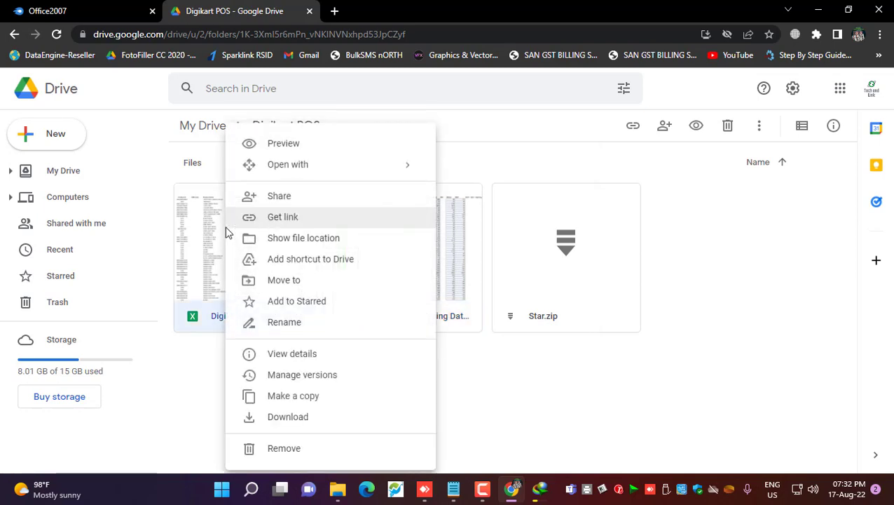
pyautogui.click(290, 417)
pyautogui.rightClick(534, 252)
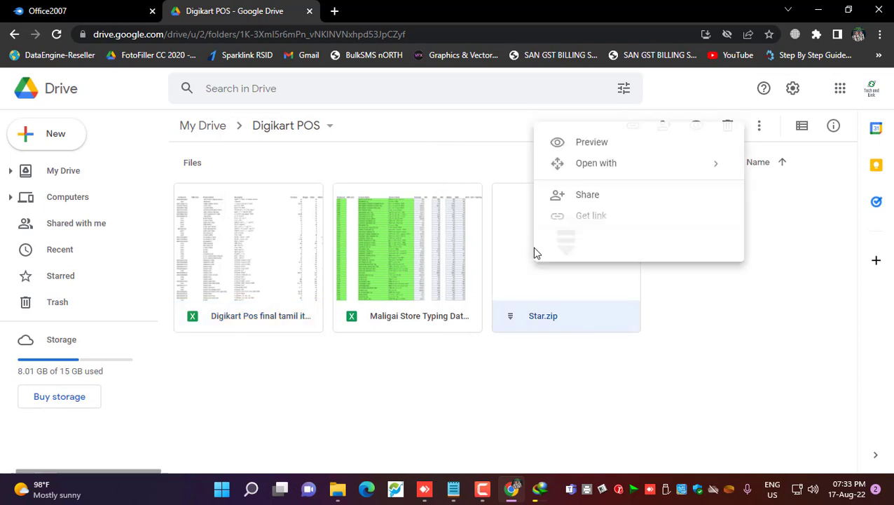
pyautogui.click(571, 420)
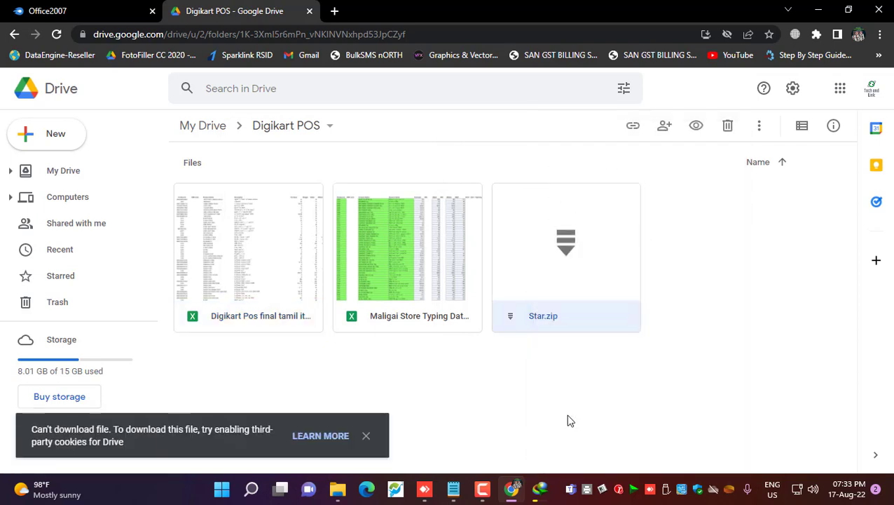
pyautogui.click(366, 436)
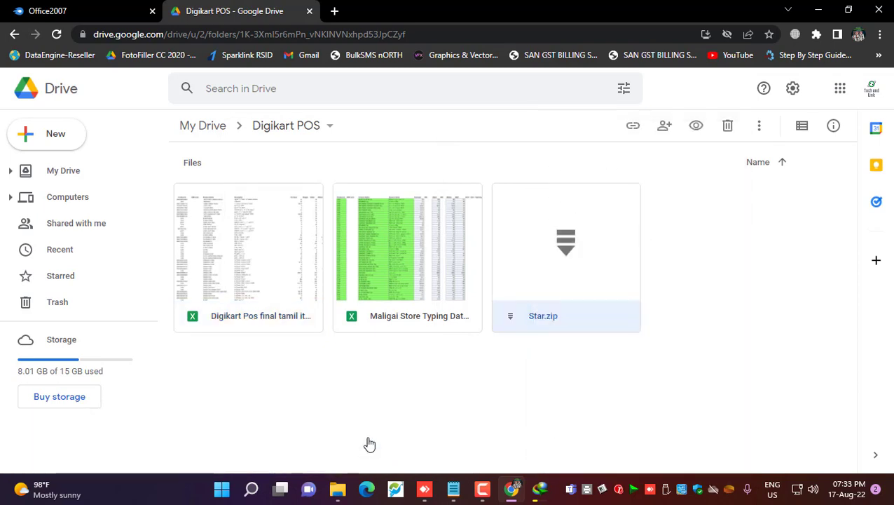
# Append a comma and a second contact phone number to the Cell line in the notes
pyautogui.click(453, 489)
pyautogui.scroll(-1, 140, 335)
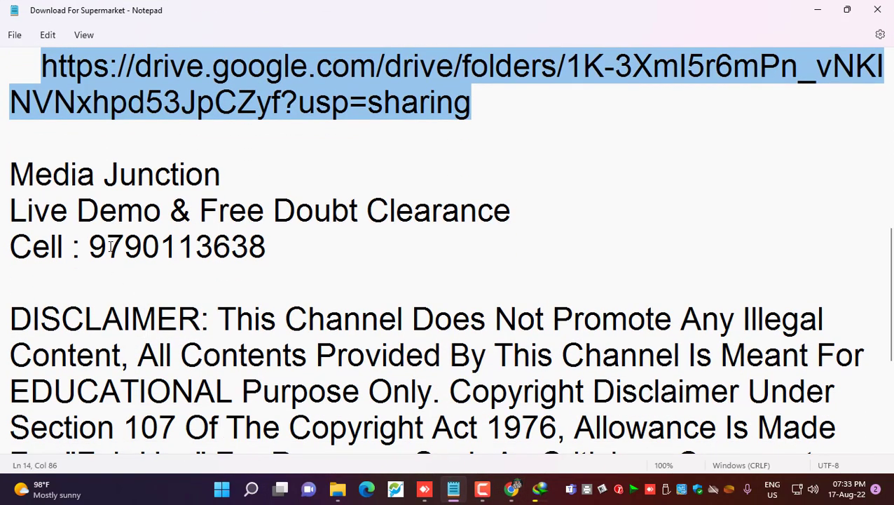
pyautogui.moveTo(10, 210); pyautogui.dragTo(527, 224)
pyautogui.click(271, 246)
pyautogui.hotkey('shift', 'Left')
pyautogui.hotkey('shift', 'Left')
pyautogui.hotkey('shift', 'Left')
pyautogui.hotkey('shift', 'Left')
pyautogui.hotkey('shift', 'Left')
pyautogui.hotkey('shift', 'Left')
pyautogui.hotkey('shift', 'Left')
pyautogui.hotkey('shift', 'Left')
pyautogui.hotkey('shift', 'Left')
pyautogui.hotkey('shift', 'Left')
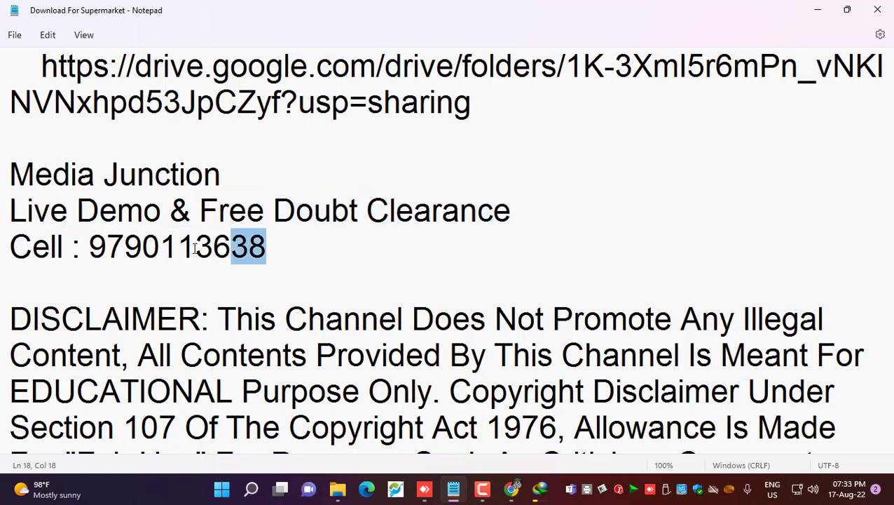
pyautogui.click(277, 250)
pyautogui.write(',')
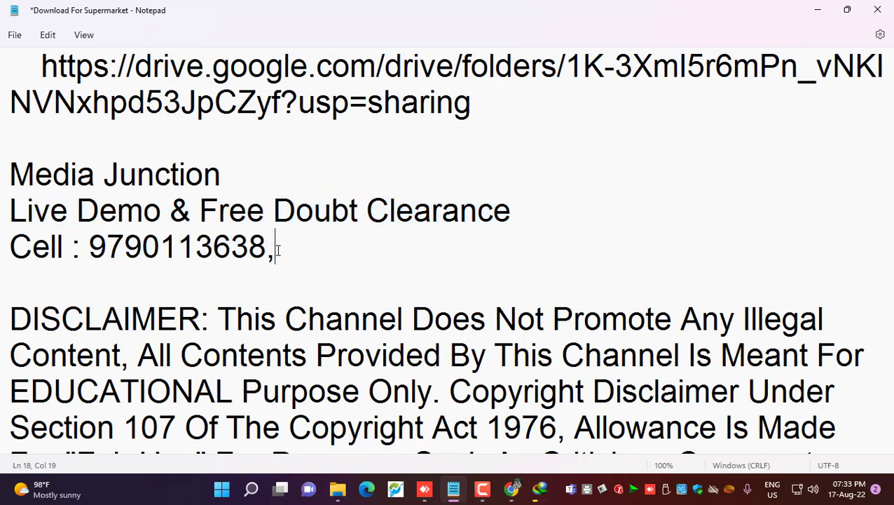
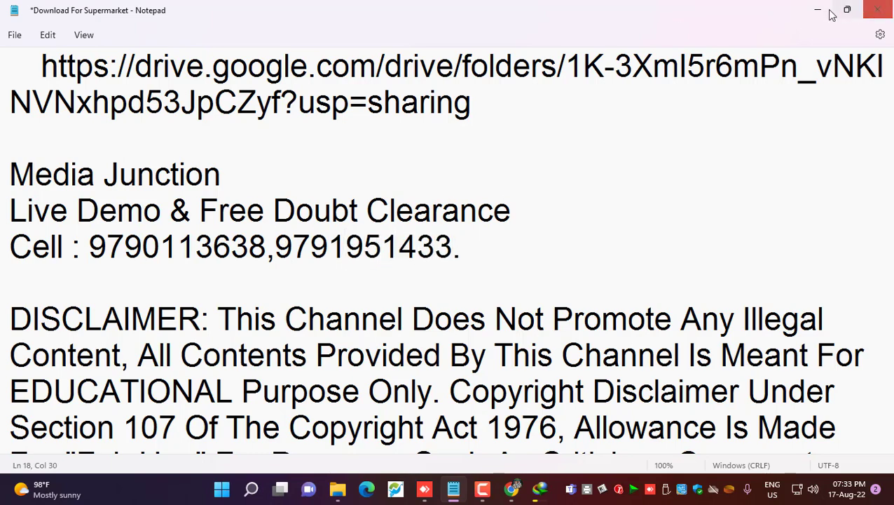
pyautogui.click(817, 10)
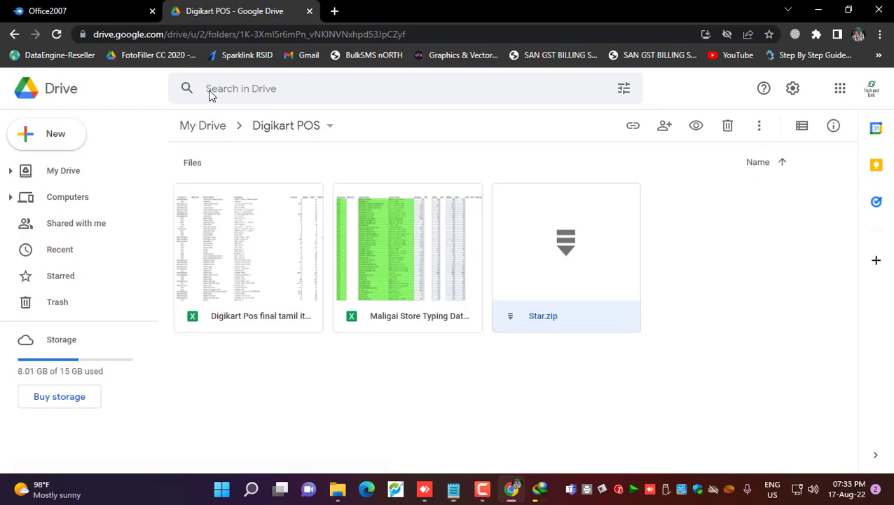
# Launch Microsoft Edge and load the Digikart POS Drive folder link
pyautogui.click(365, 438)
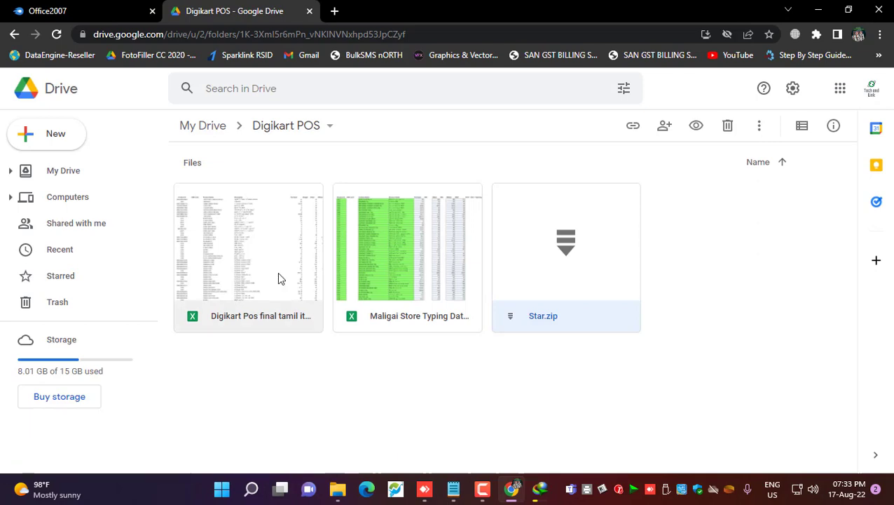
pyautogui.hotkey('alt', 'F4')
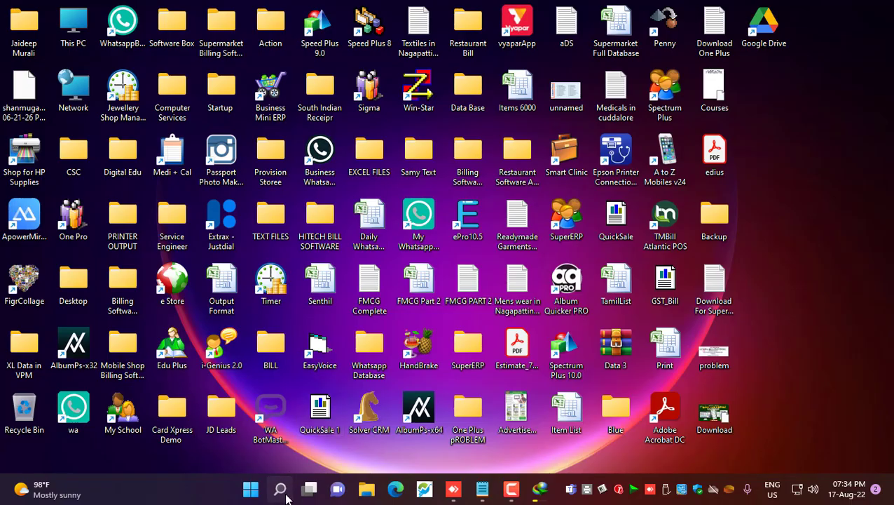
pyautogui.click(281, 488)
pyautogui.write('edge')
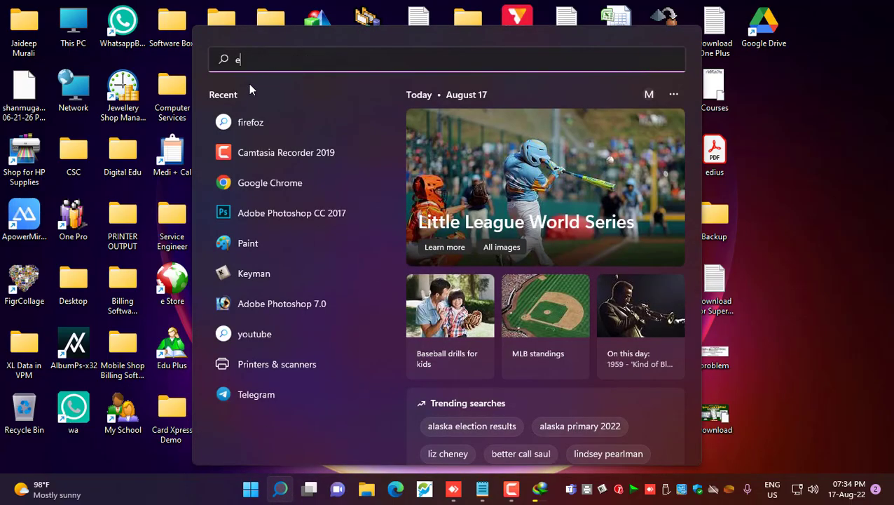
pyautogui.click(254, 165)
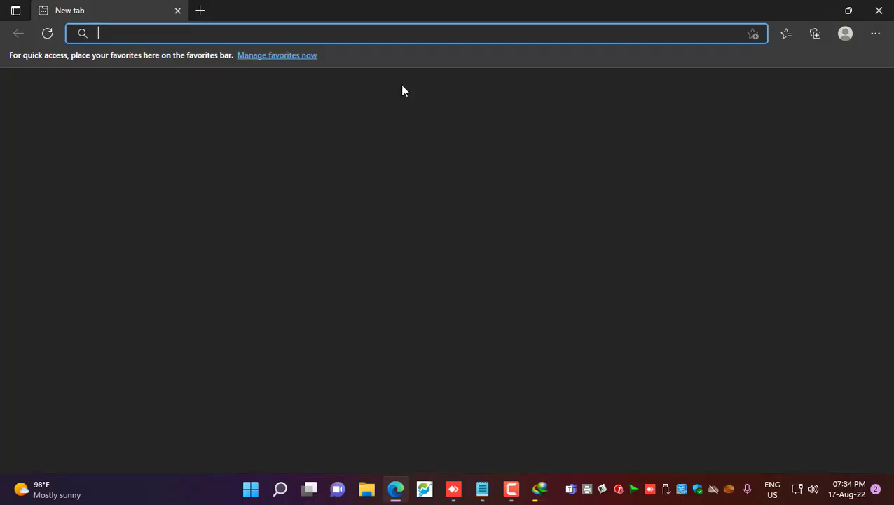
pyautogui.press('Return')
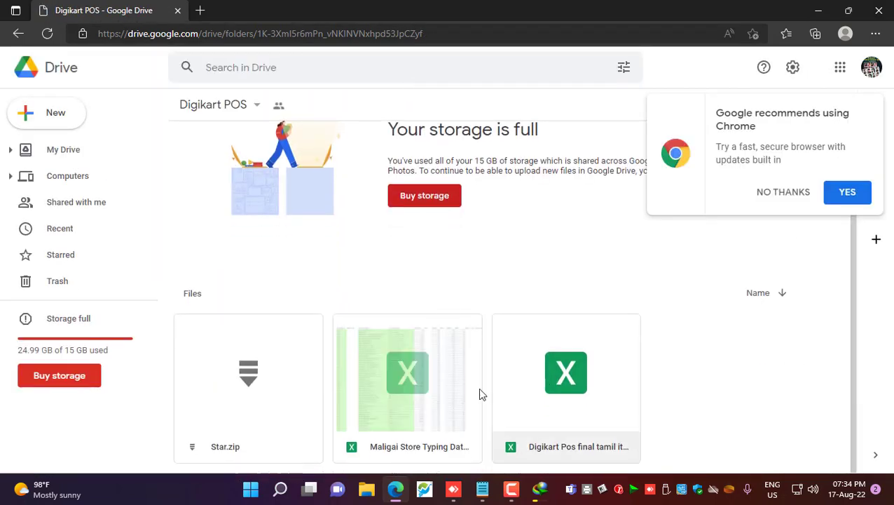
# Download Star.zip, declining the switch-to-Chrome suggestion
pyautogui.rightClick(245, 392)
pyautogui.click(294, 417)
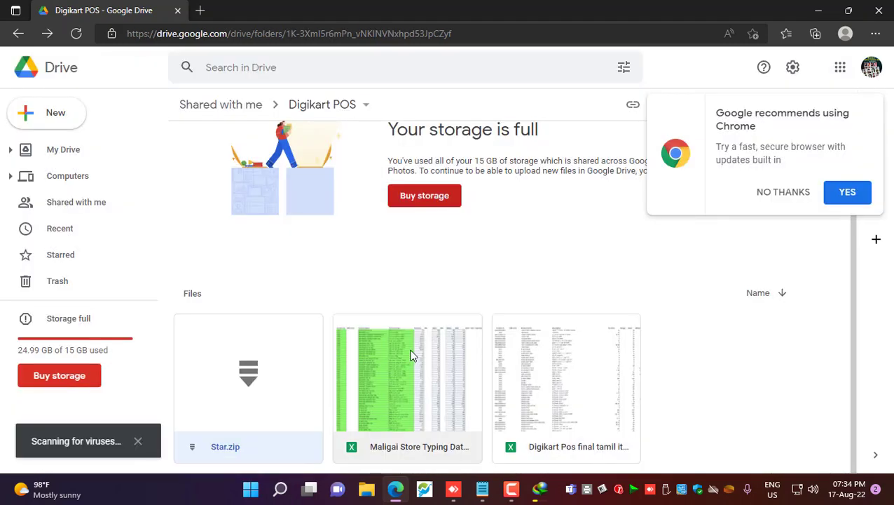
pyautogui.click(781, 193)
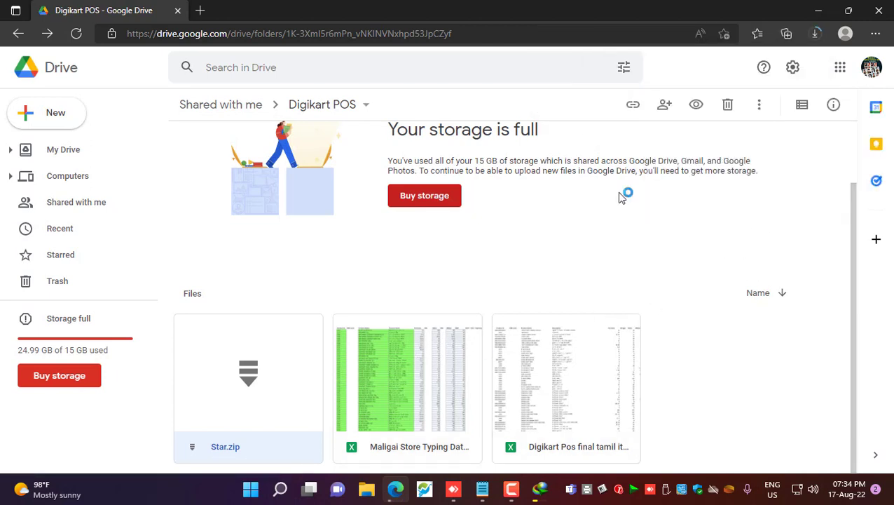
pyautogui.click(814, 36)
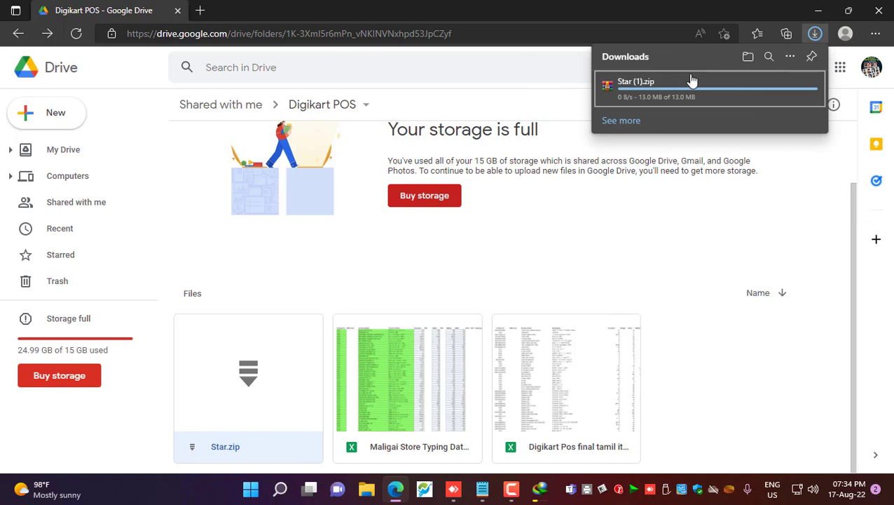
pyautogui.click(411, 342)
# Download the Maligai Store Typing Database and Digikart Pos spreadsheets, then open the Downloads folder
pyautogui.rightClick(395, 377)
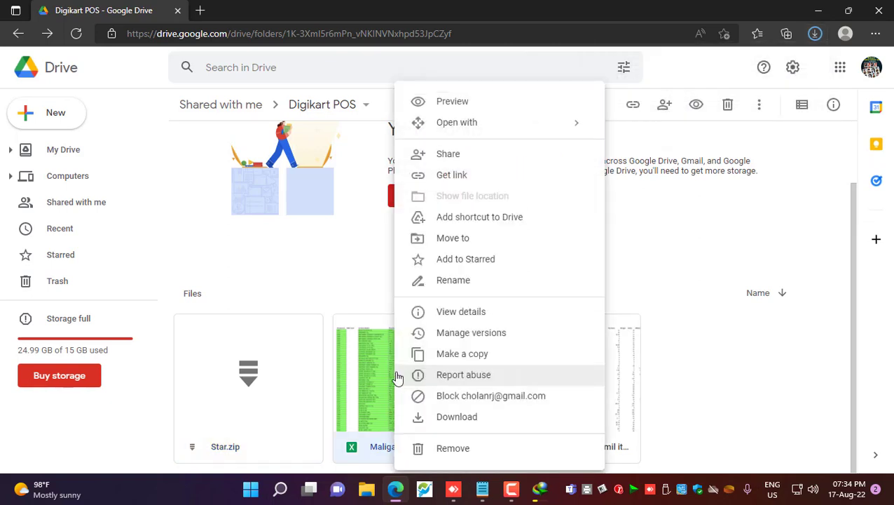
pyautogui.click(440, 420)
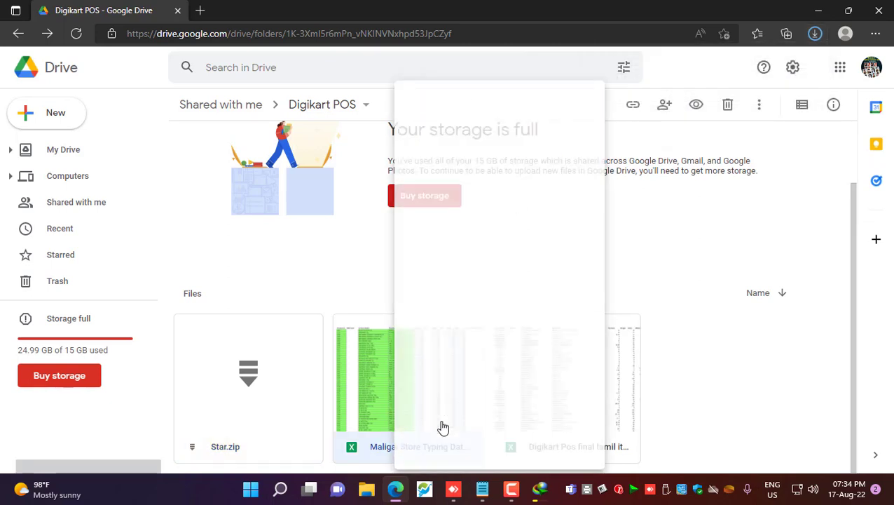
pyautogui.click(814, 35)
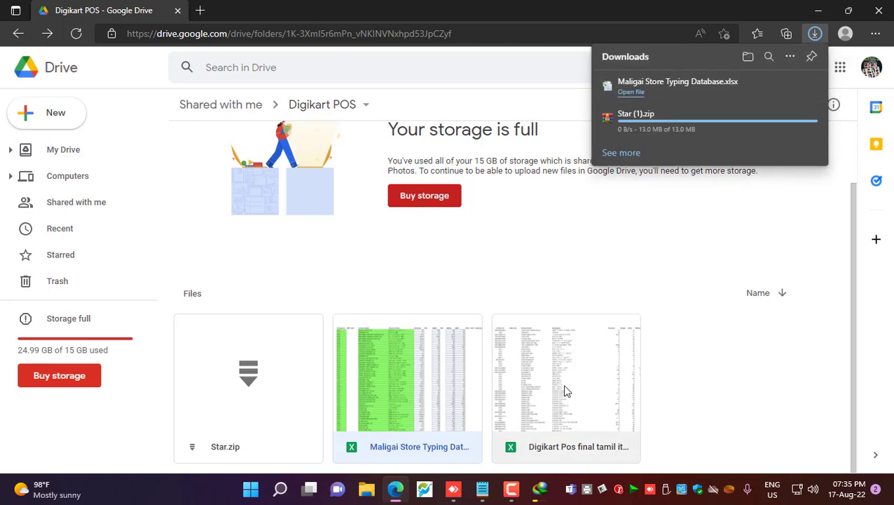
pyautogui.rightClick(562, 383)
pyautogui.click(623, 418)
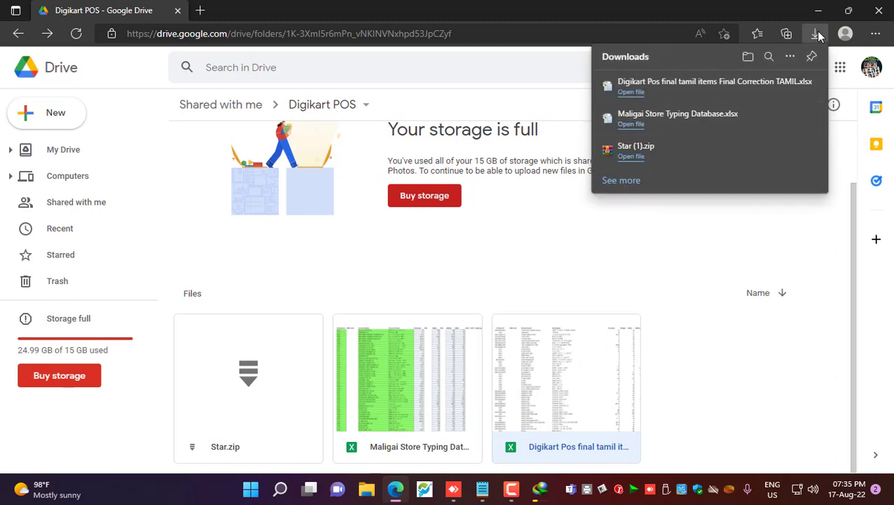
pyautogui.click(748, 56)
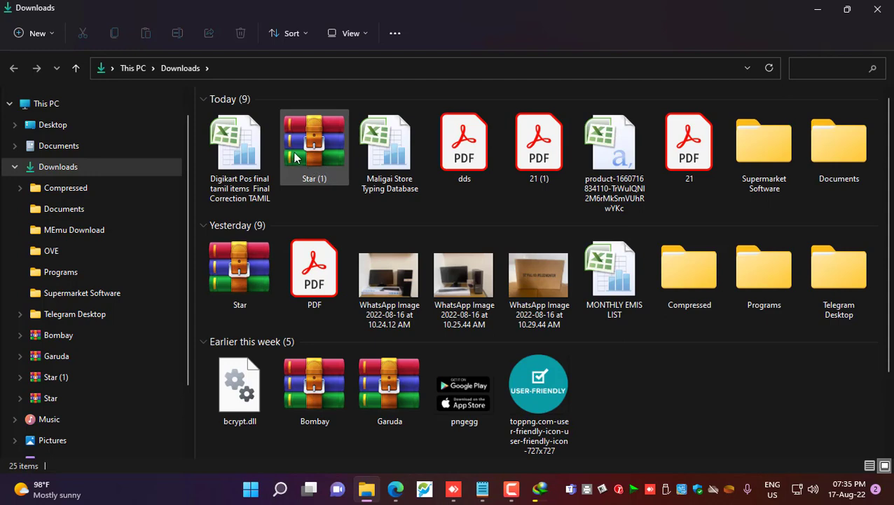
# Move the three downloaded files, including Star (1) and Digikart Pos, into Supermarket Software
pyautogui.click(295, 158)
pyautogui.keyDown('ctrl'); pyautogui.click(238, 151); pyautogui.keyUp('ctrl')
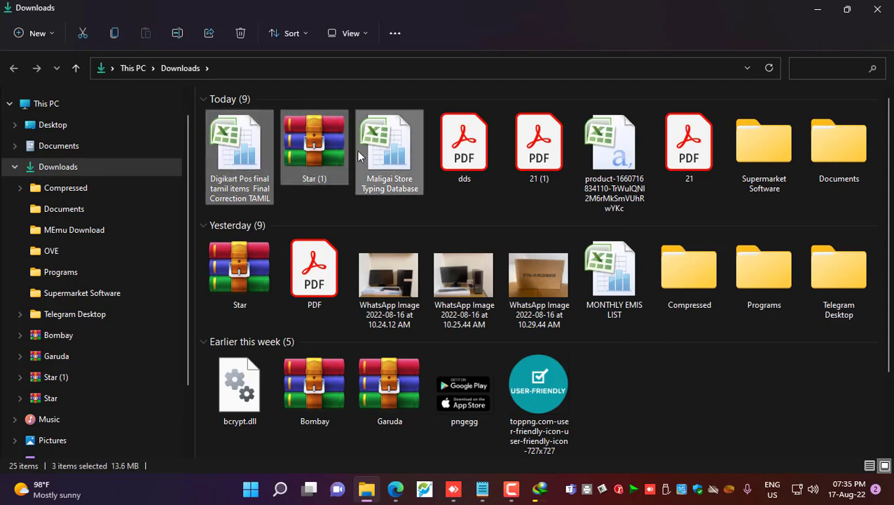
pyautogui.doubleClick(744, 163)
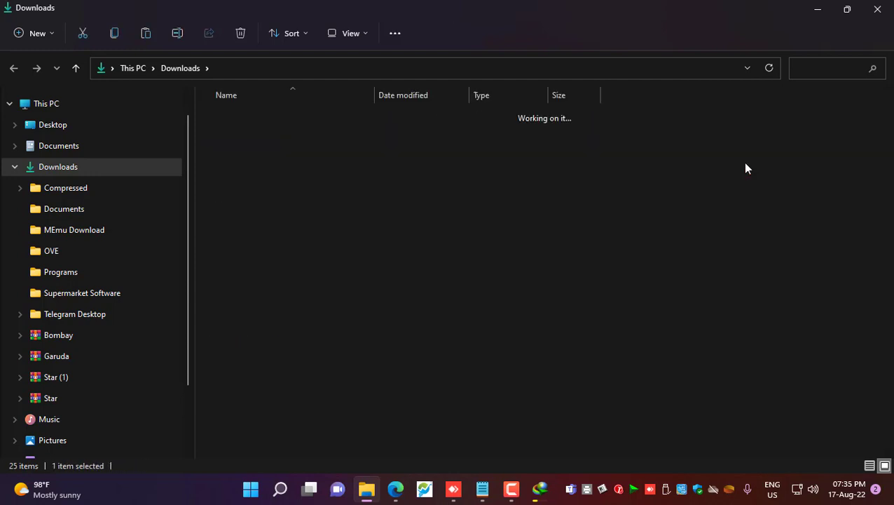
pyautogui.hotkey('ctrl', 'v')
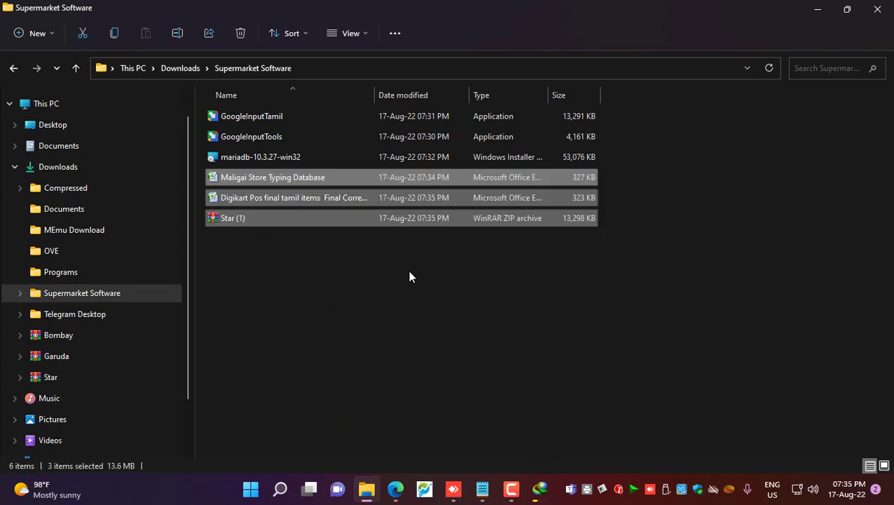
pyautogui.click(400, 318)
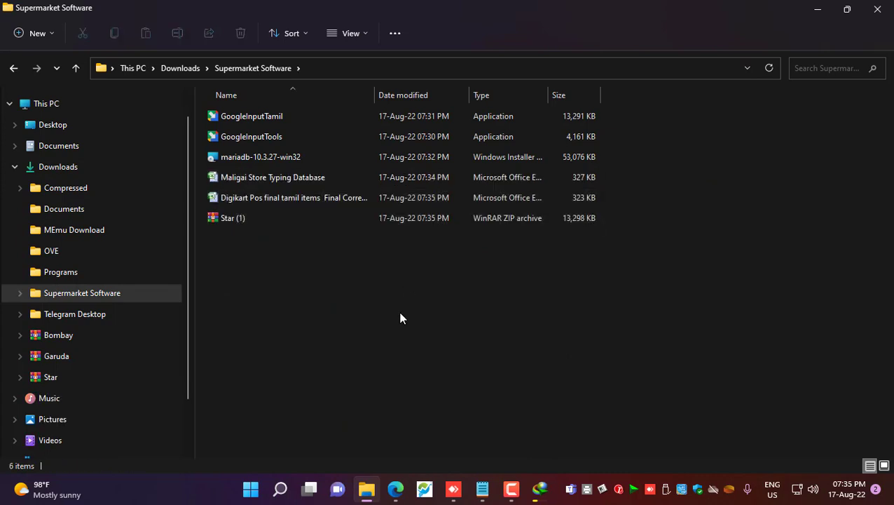
# Extract the Star (1) archive in place to create a Star folder
pyautogui.moveTo(392, 347); pyautogui.dragTo(303, 111)
pyautogui.click(315, 309)
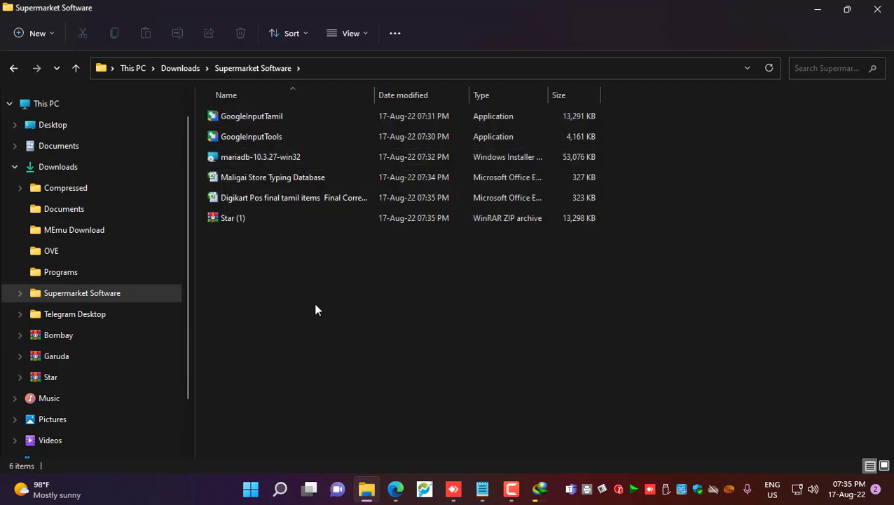
pyautogui.click(226, 219)
pyautogui.rightClick(218, 223)
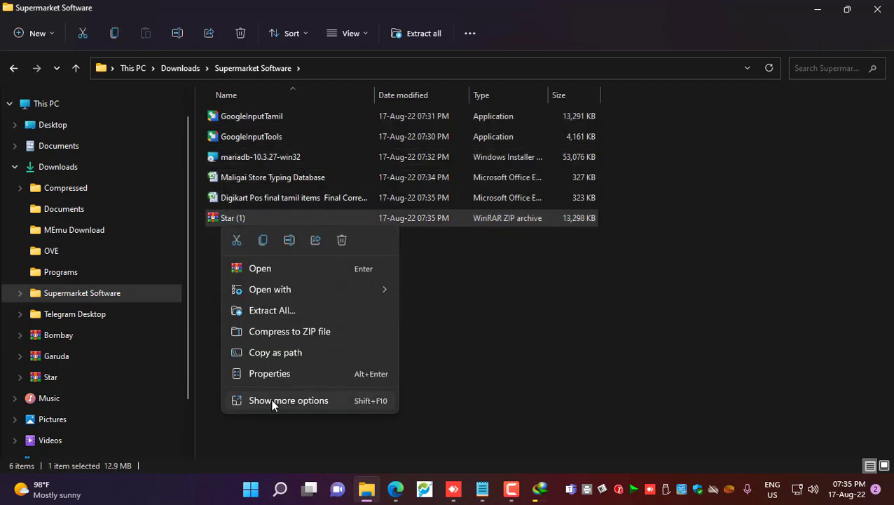
pyautogui.click(273, 400)
pyautogui.click(324, 146)
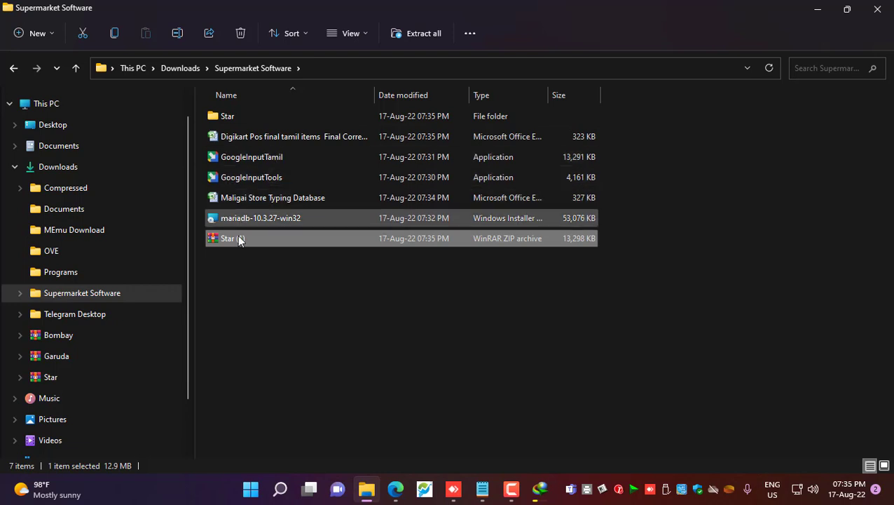
pyautogui.click(340, 316)
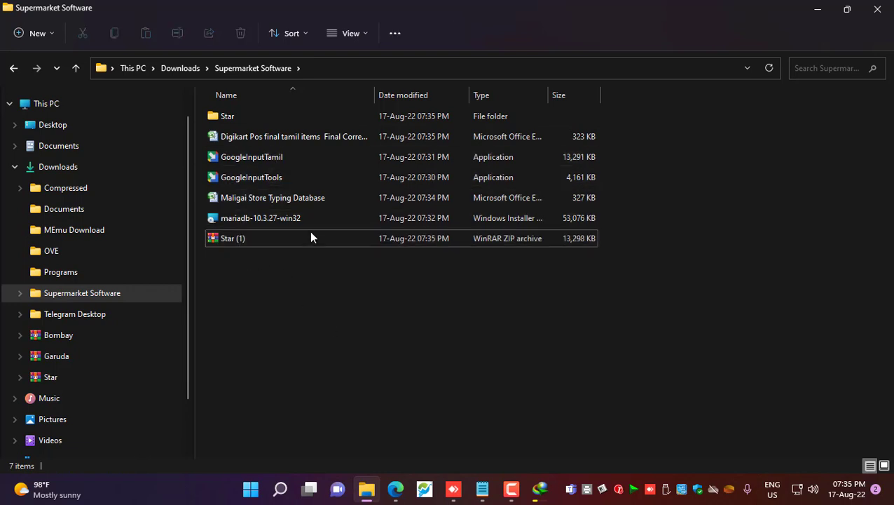
# Launch the MariaDB 10.3 installer, accept the license and keep the default features
pyautogui.doubleClick(260, 219)
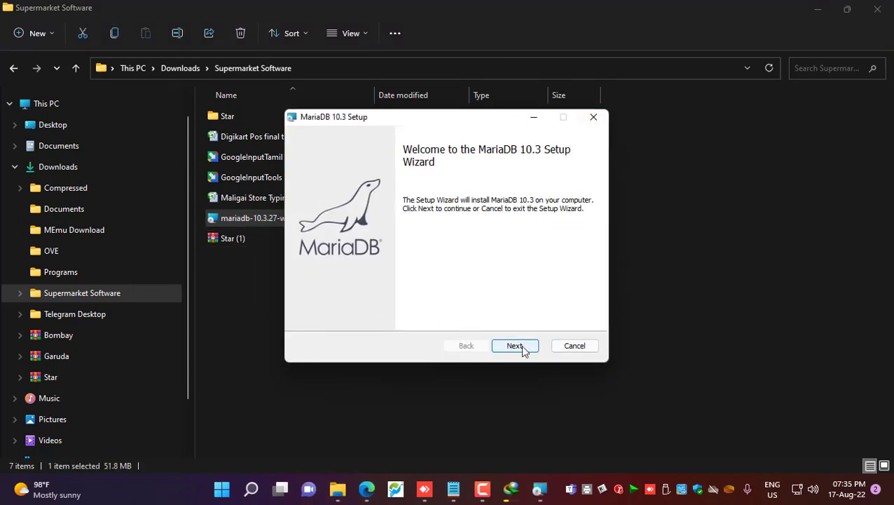
pyautogui.click(520, 345)
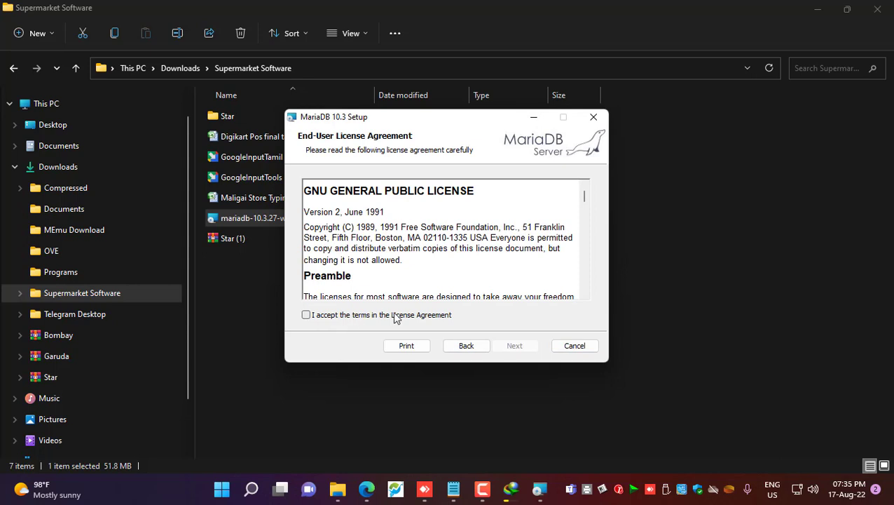
pyautogui.click(396, 317)
pyautogui.click(520, 347)
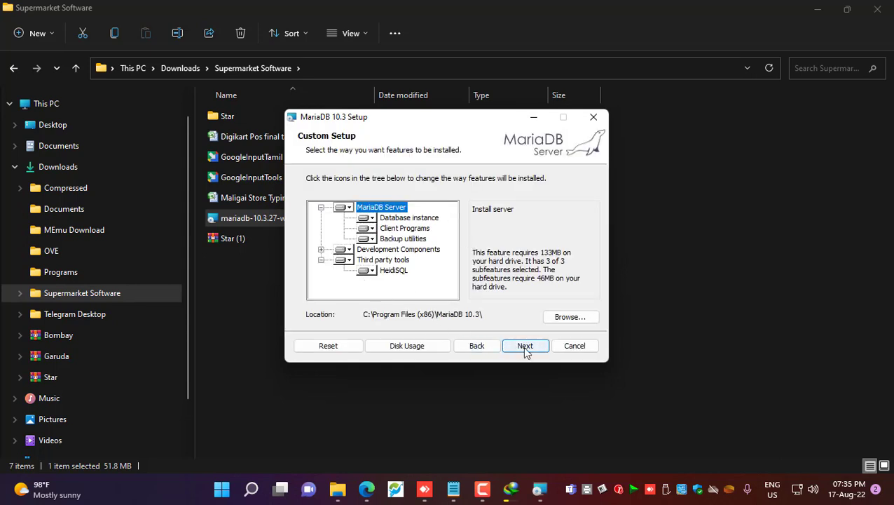
pyautogui.click(524, 347)
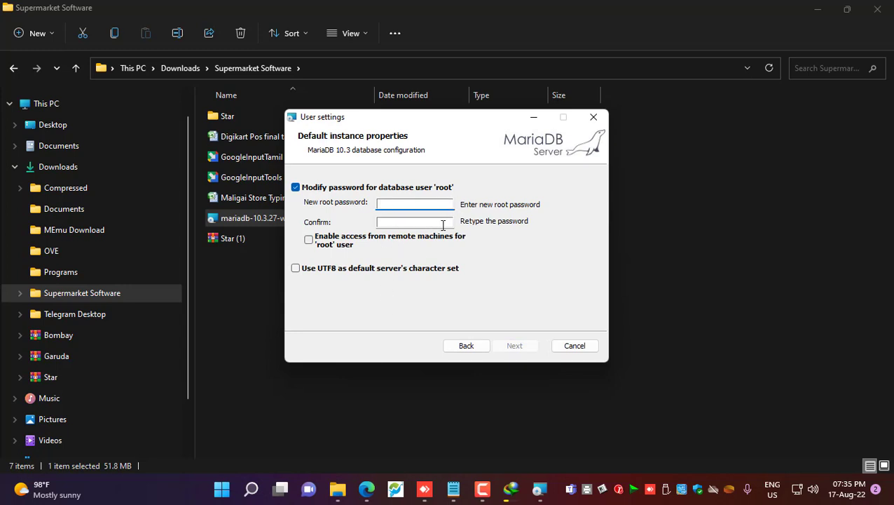
# Skip the root password change, keep default database settings, install and finish setup
pyautogui.click(296, 187)
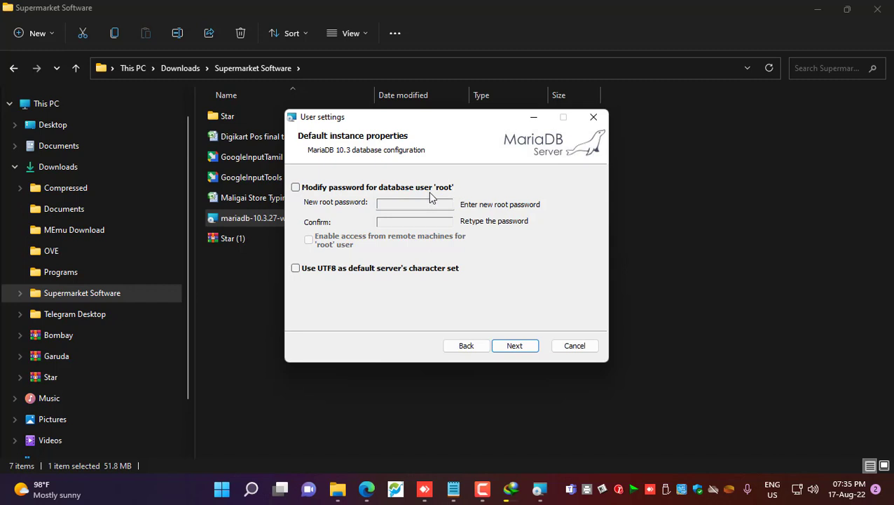
pyautogui.click(514, 344)
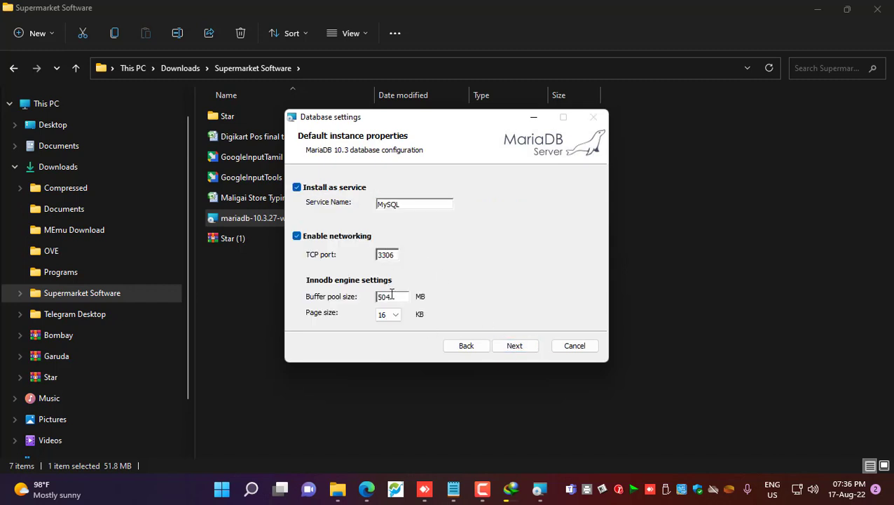
pyautogui.moveTo(392, 296); pyautogui.dragTo(351, 297)
pyautogui.click(514, 346)
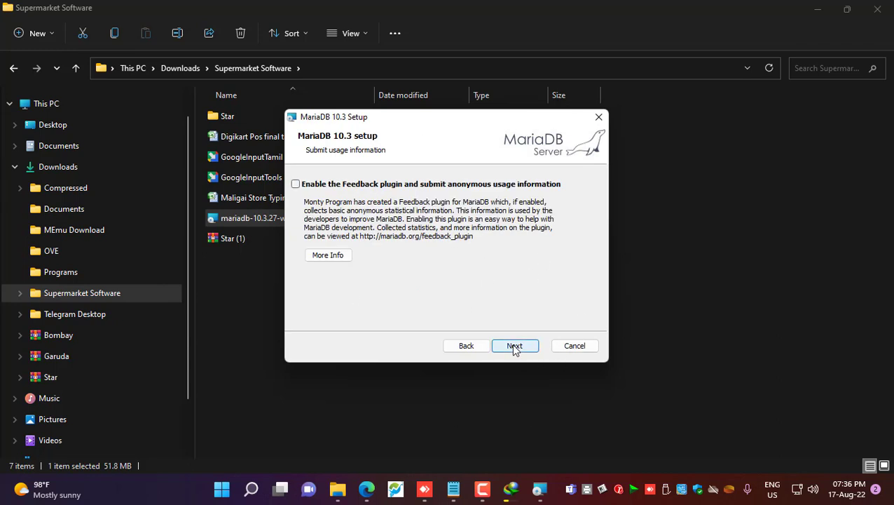
pyautogui.click(514, 346)
pyautogui.click(515, 346)
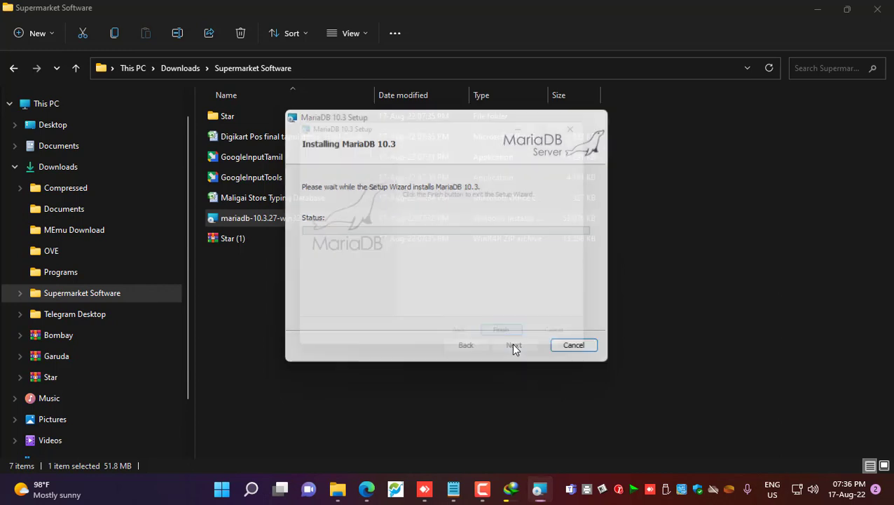
pyautogui.click(514, 346)
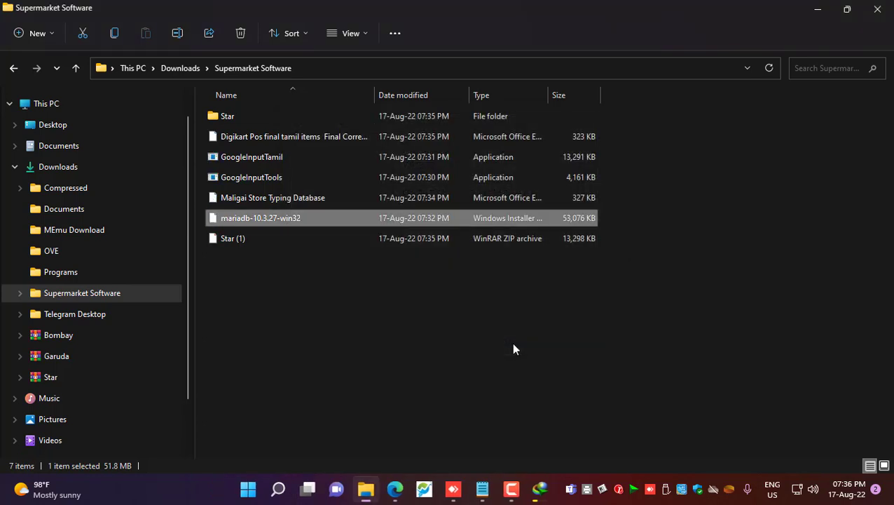
# Run setup from the Star folder, closing File Explorer and the browser while it installs
pyautogui.doubleClick(251, 119)
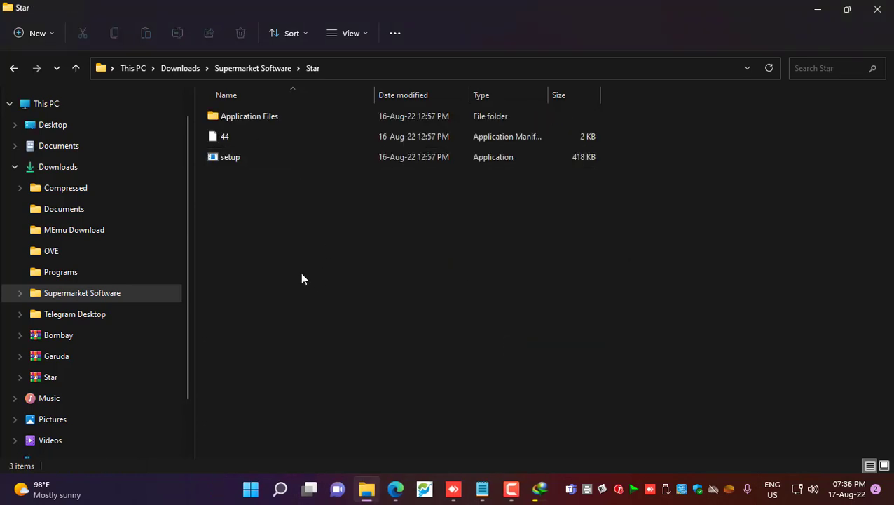
pyautogui.click(232, 157)
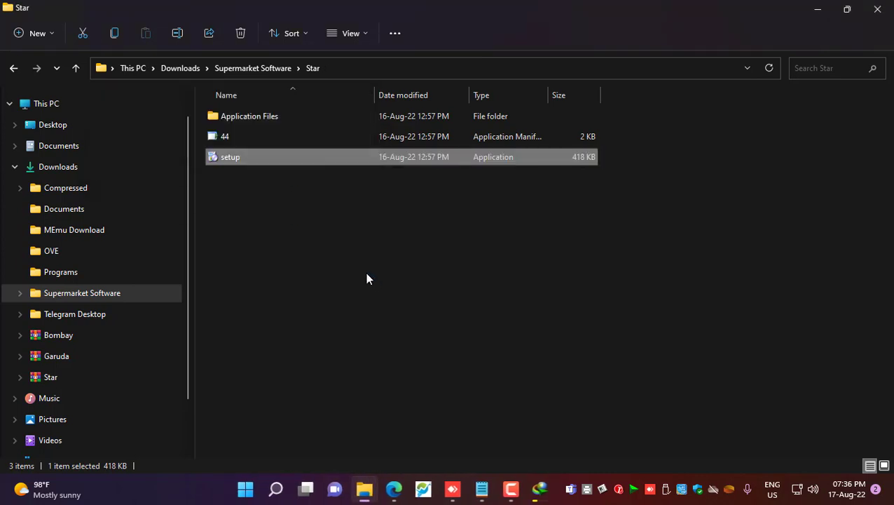
pyautogui.click(877, 8)
pyautogui.click(879, 10)
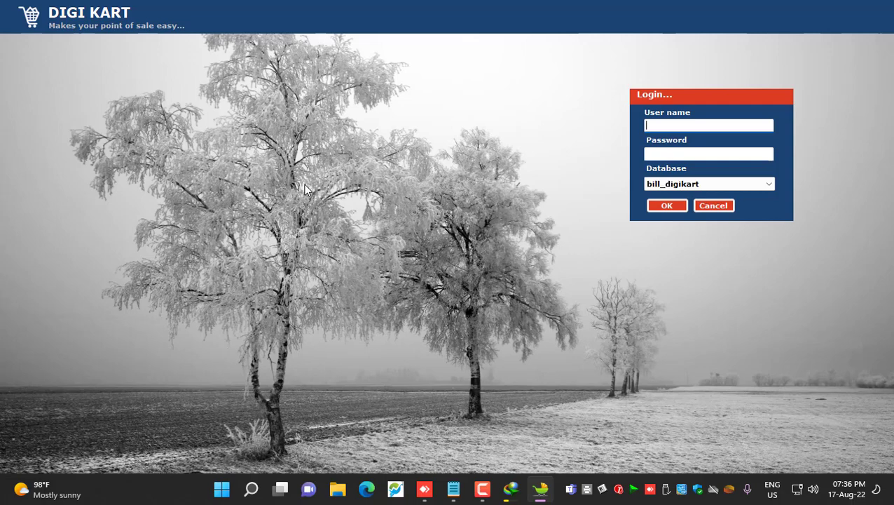
# Log in to Digi Kart with the user name and account password
pyautogui.write('arun')
pyautogui.press('Tab')
pyautogui.write('*')
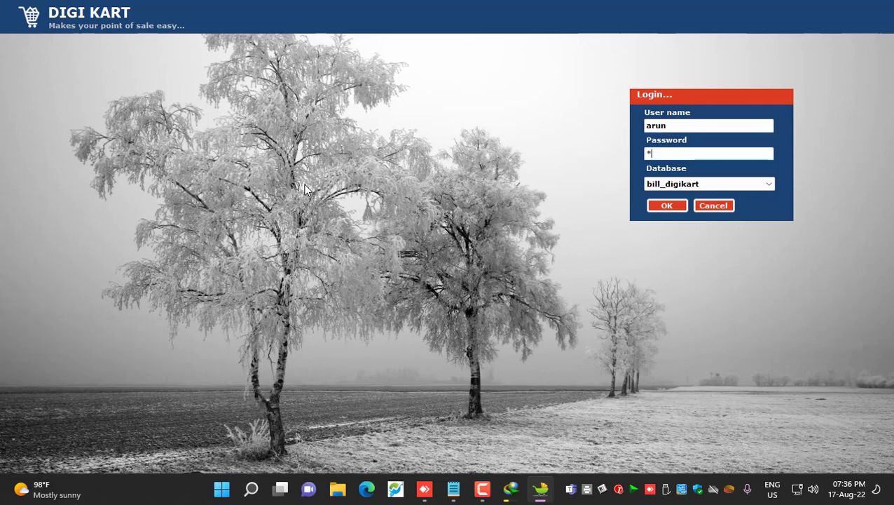
pyautogui.write('****')
pyautogui.press('Return')
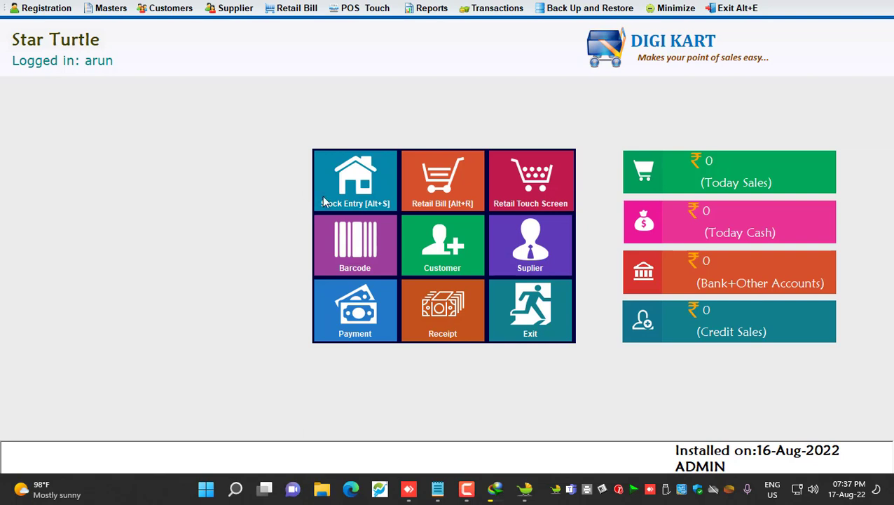
# Import Maligai Store Typing Database from Downloads > Supermarket Software into bulk Stock Entry
pyautogui.click(336, 187)
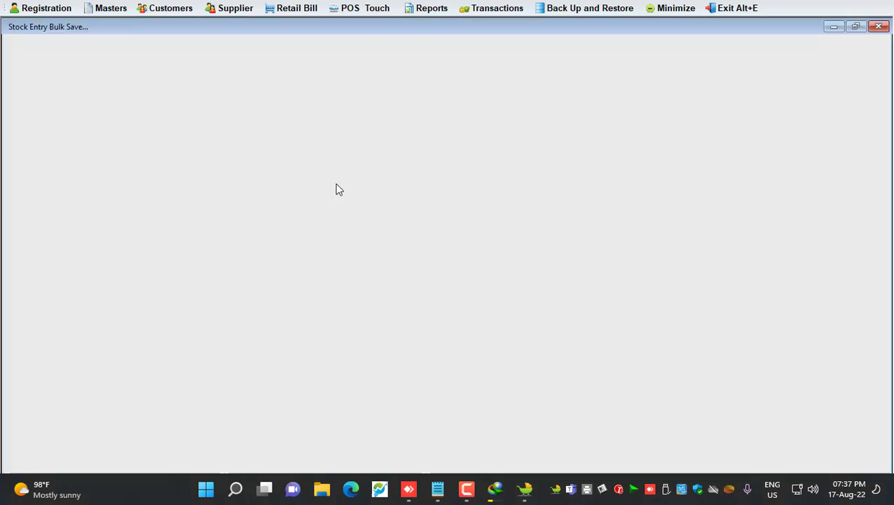
pyautogui.click(491, 70)
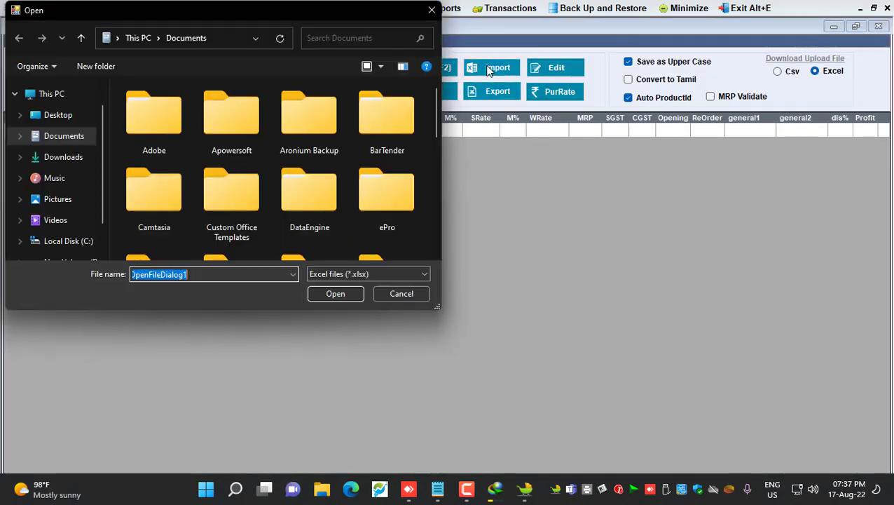
pyautogui.click(84, 160)
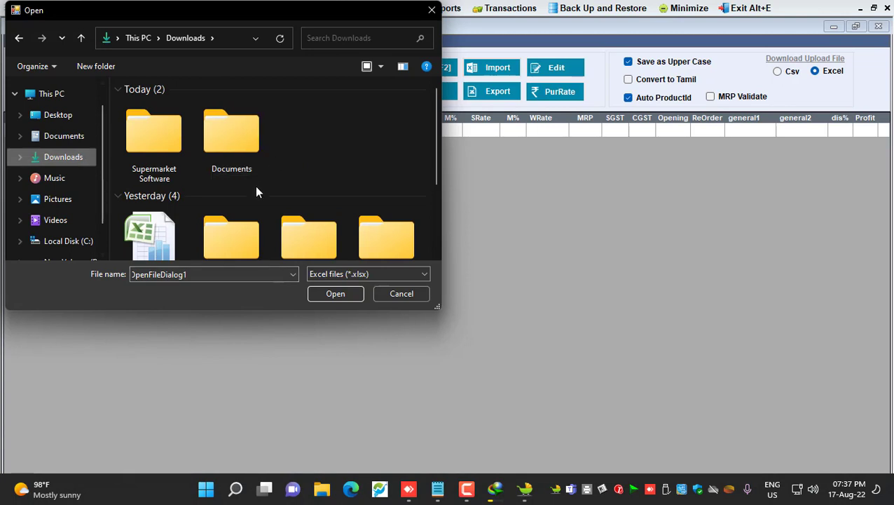
pyautogui.click(157, 147)
pyautogui.doubleClick(157, 148)
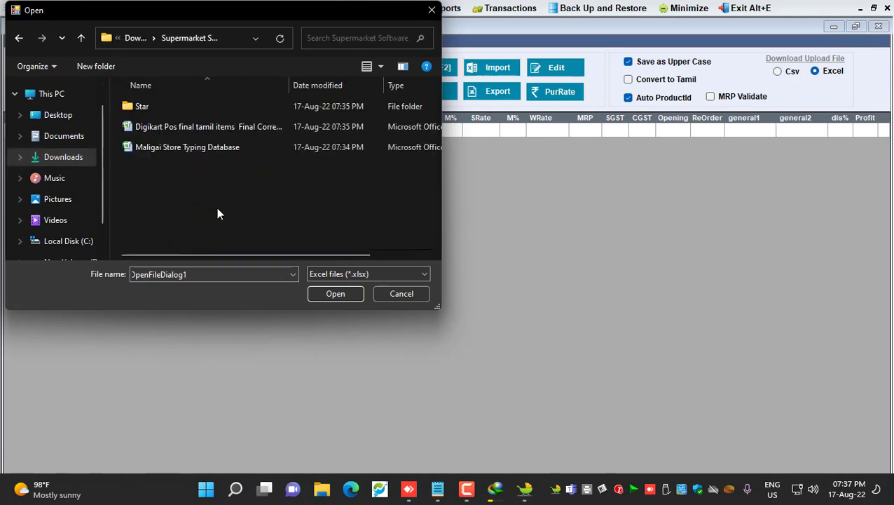
pyautogui.moveTo(288, 84); pyautogui.dragTo(317, 85)
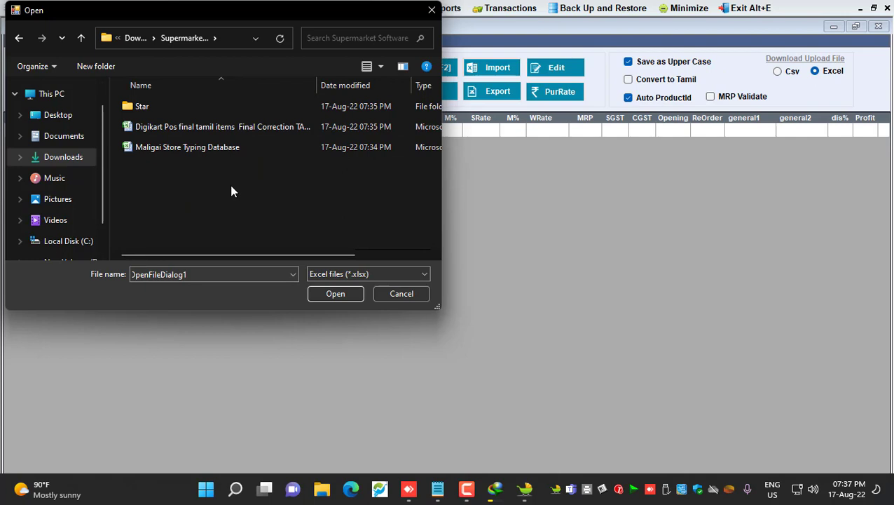
pyautogui.click(205, 149)
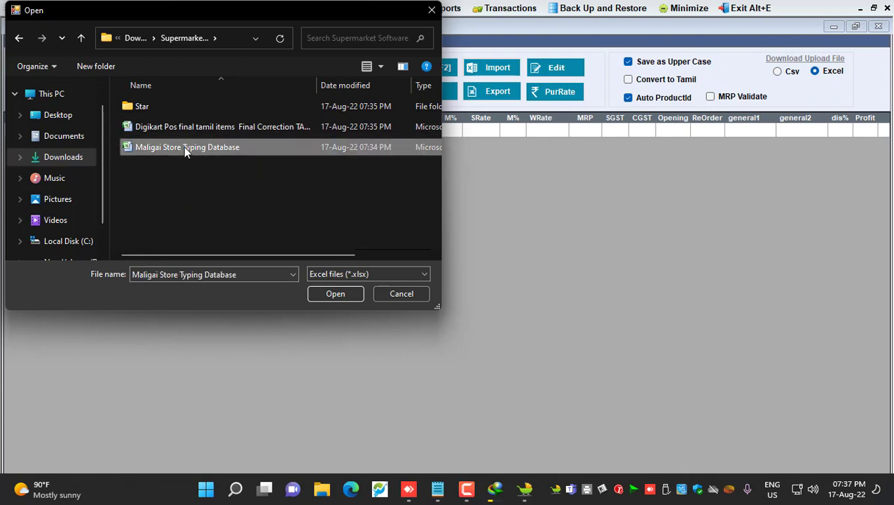
pyautogui.click(236, 128)
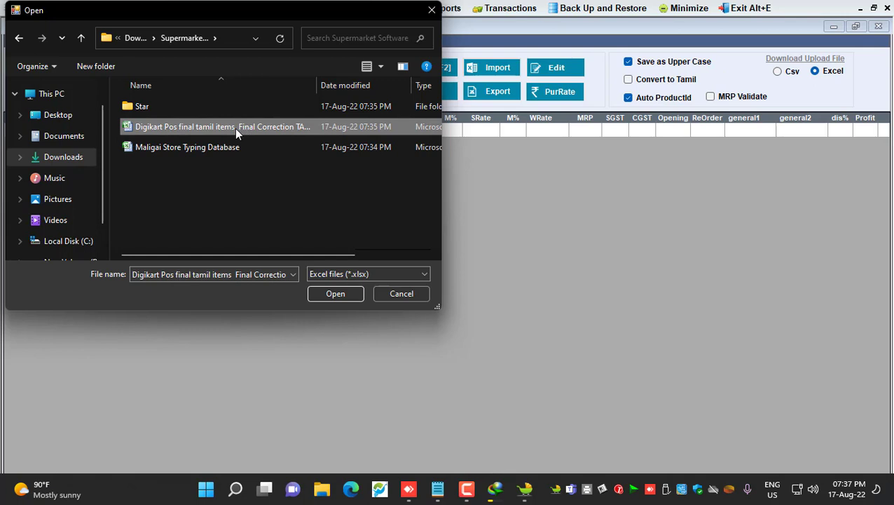
pyautogui.click(189, 148)
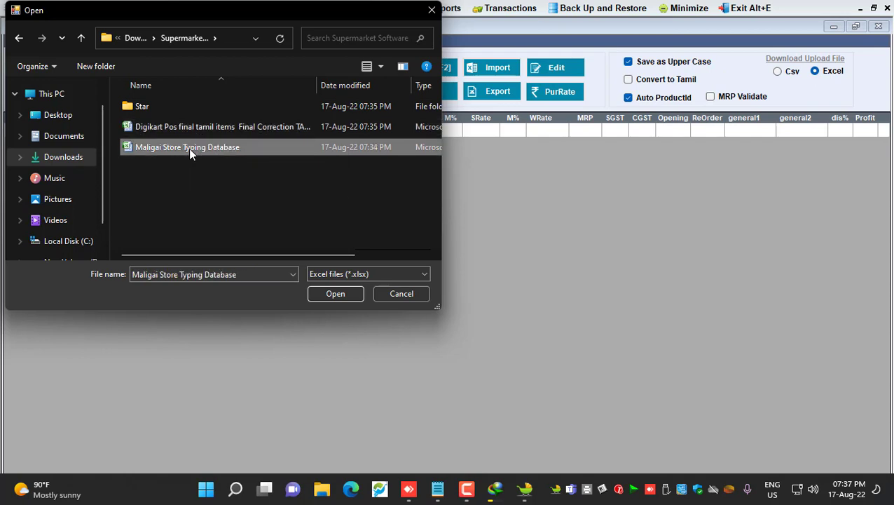
pyautogui.click(338, 295)
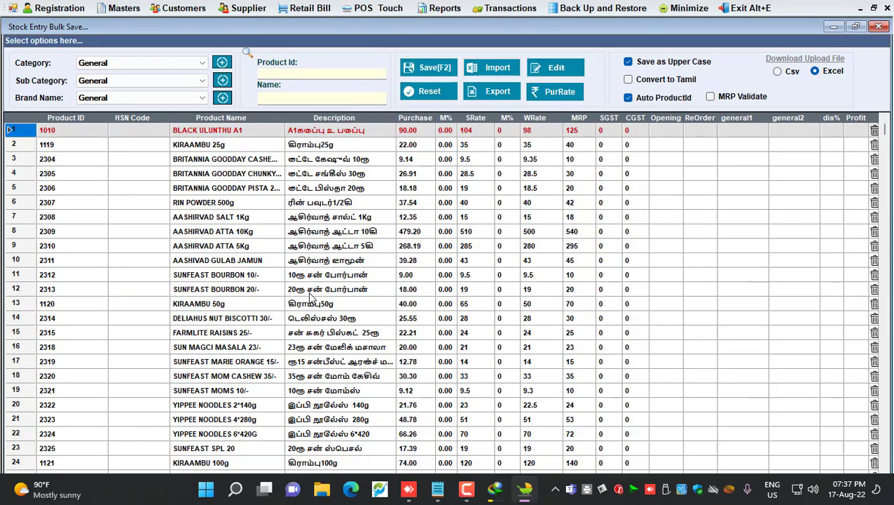
# Save the imported product list and confirm the 4104 records saved
pyautogui.moveTo(886, 131); pyautogui.dragTo(890, 462)
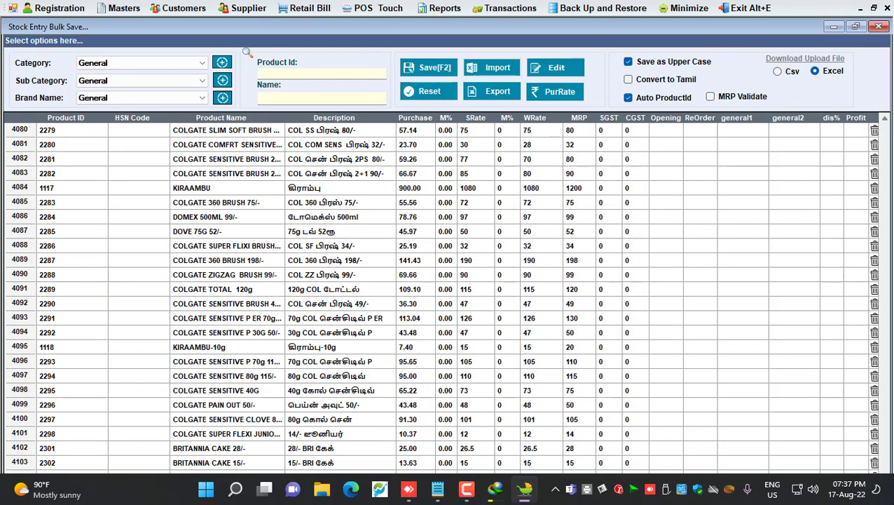
pyautogui.click(433, 72)
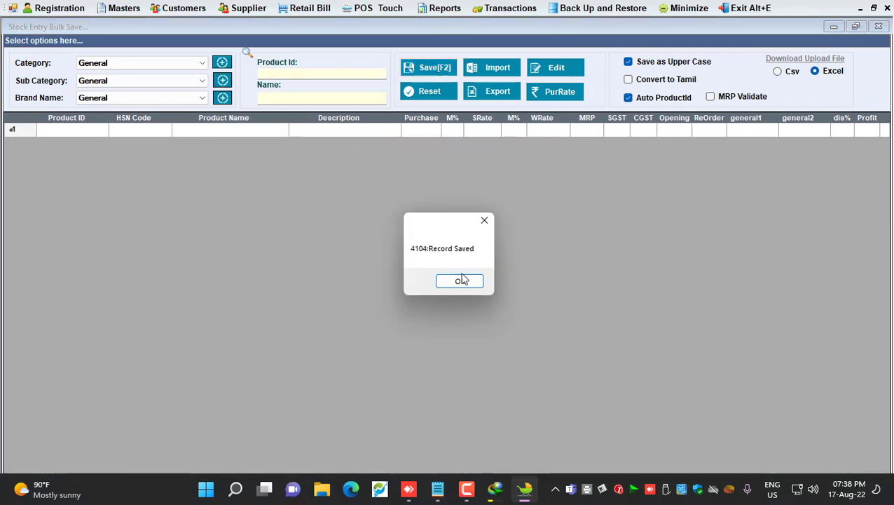
pyautogui.click(461, 279)
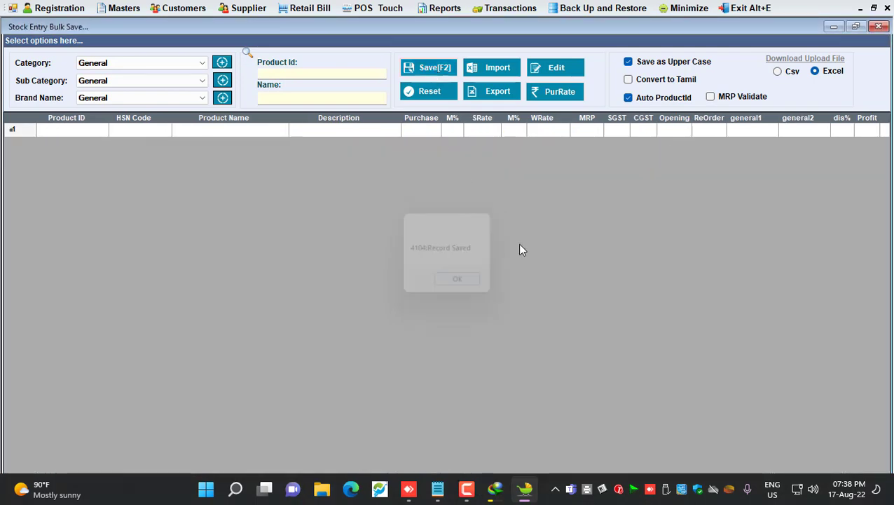
# Set the registration printer to RP3150 STAR(U) 1 and save the company registration
pyautogui.click(879, 26)
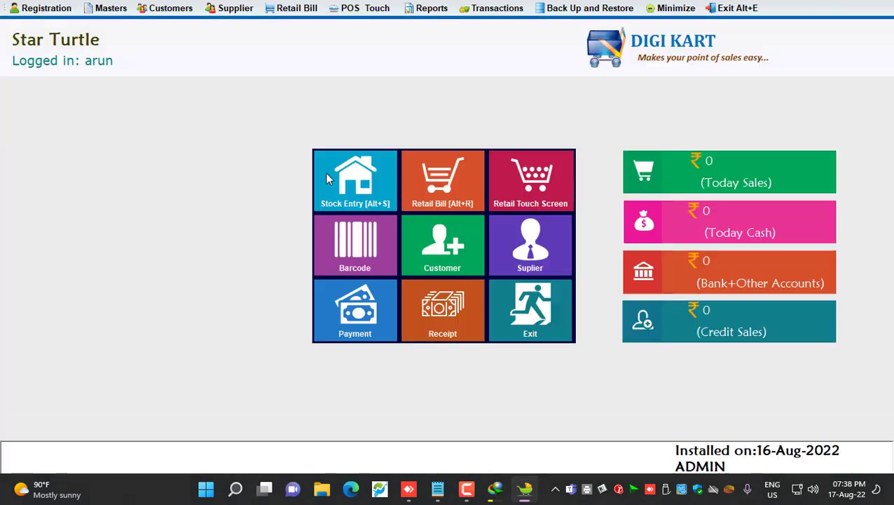
pyautogui.click(60, 13)
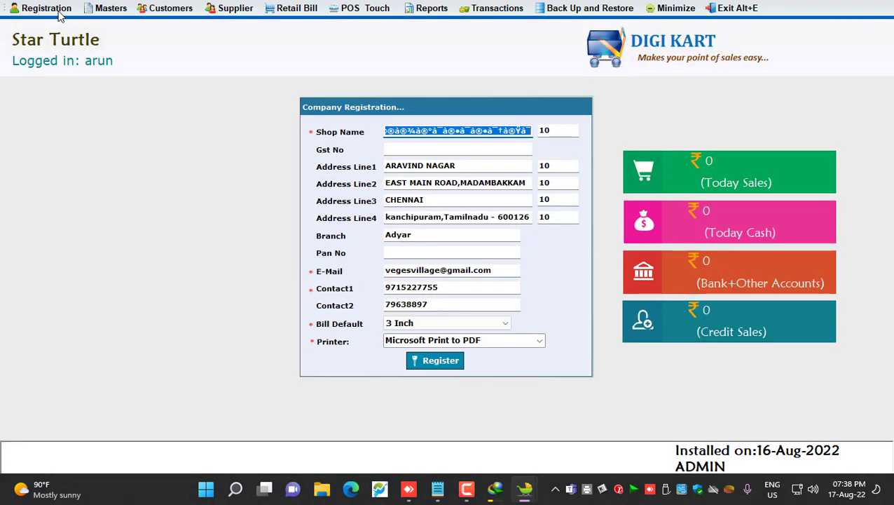
pyautogui.click(540, 342)
pyautogui.click(440, 362)
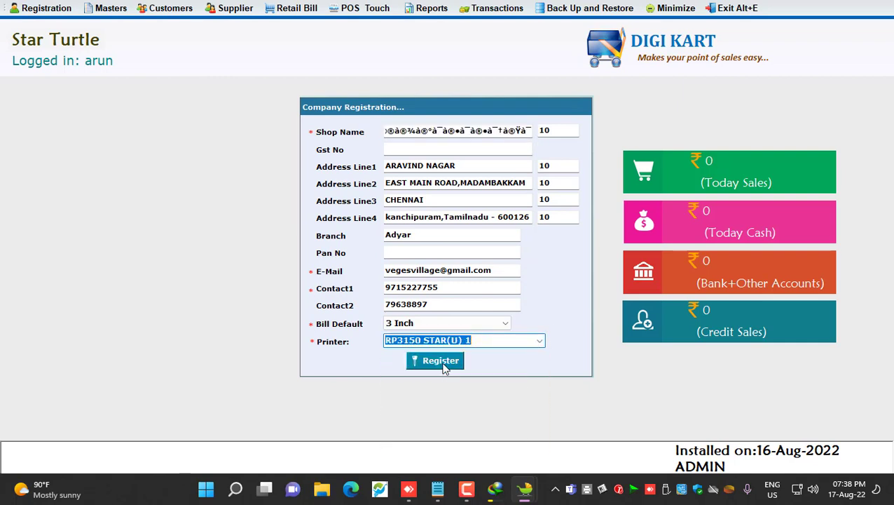
pyautogui.moveTo(529, 131); pyautogui.dragTo(260, 140)
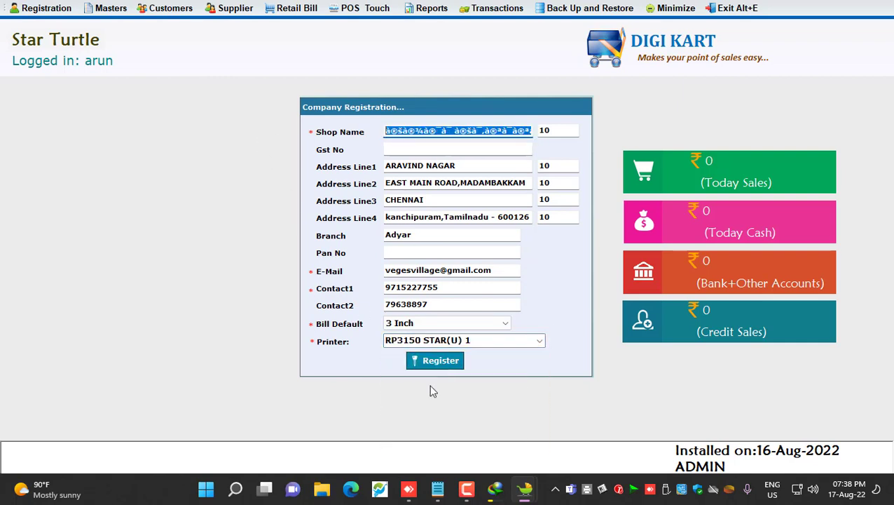
pyautogui.click(440, 361)
pyautogui.click(452, 284)
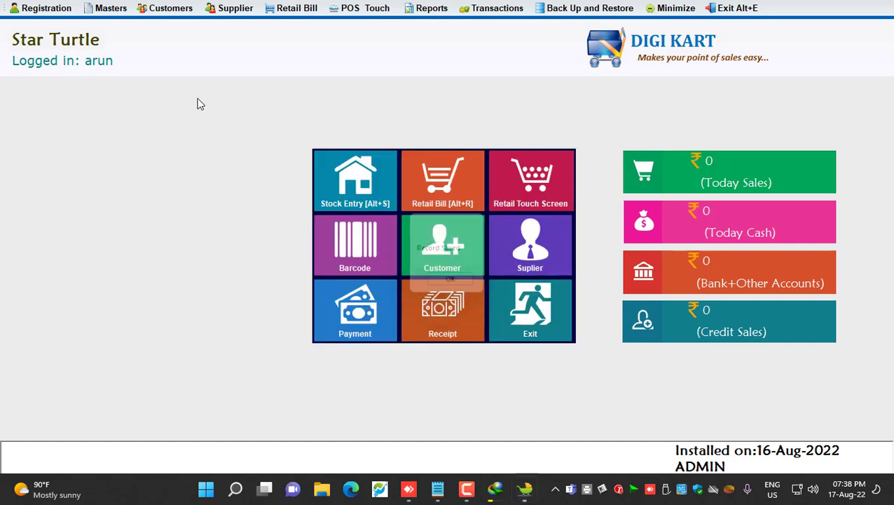
# Review the Star Turtle shop name, address lines and contact number, then save registration again
pyautogui.click(60, 9)
pyautogui.click(468, 167)
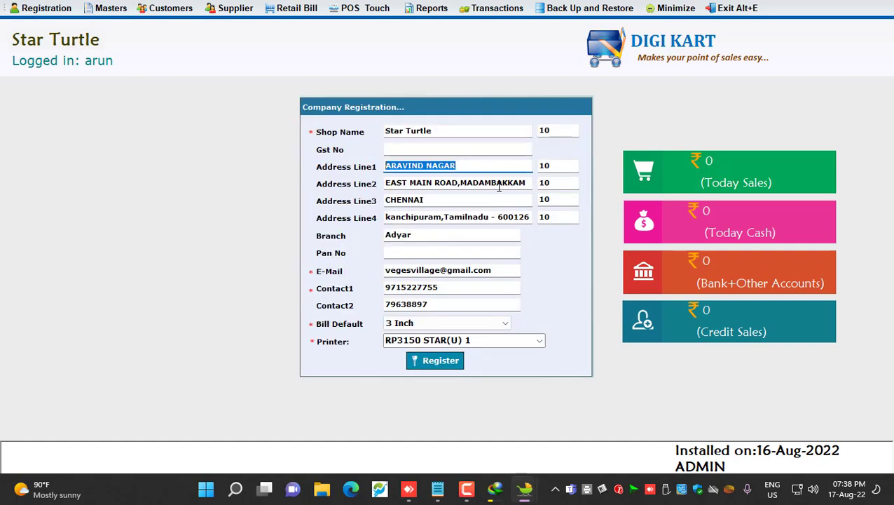
pyautogui.click(420, 184)
pyautogui.click(436, 132)
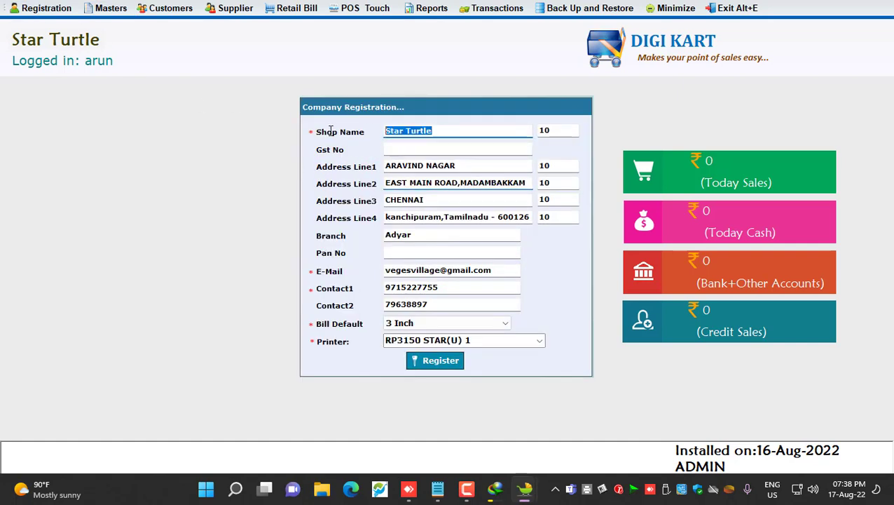
pyautogui.click(454, 130)
pyautogui.moveTo(454, 130); pyautogui.dragTo(391, 139)
pyautogui.click(444, 131)
pyautogui.moveTo(483, 129); pyautogui.dragTo(334, 133)
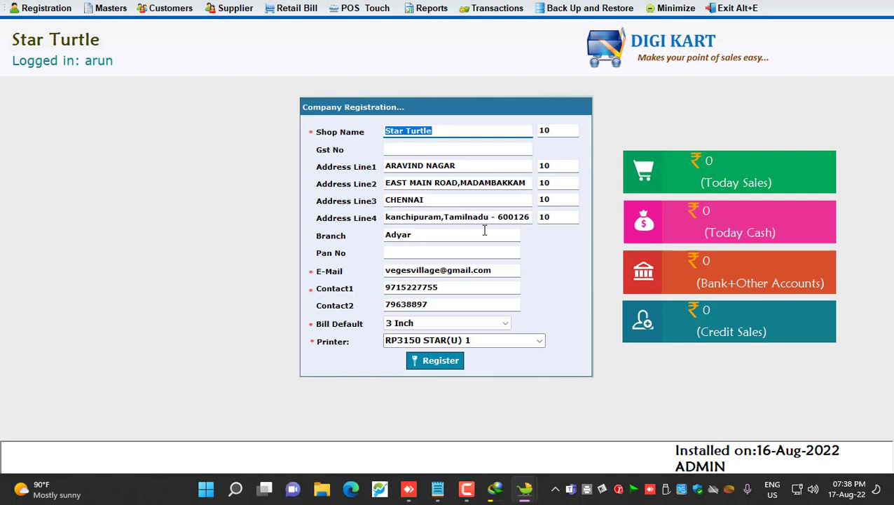
pyautogui.click(527, 183)
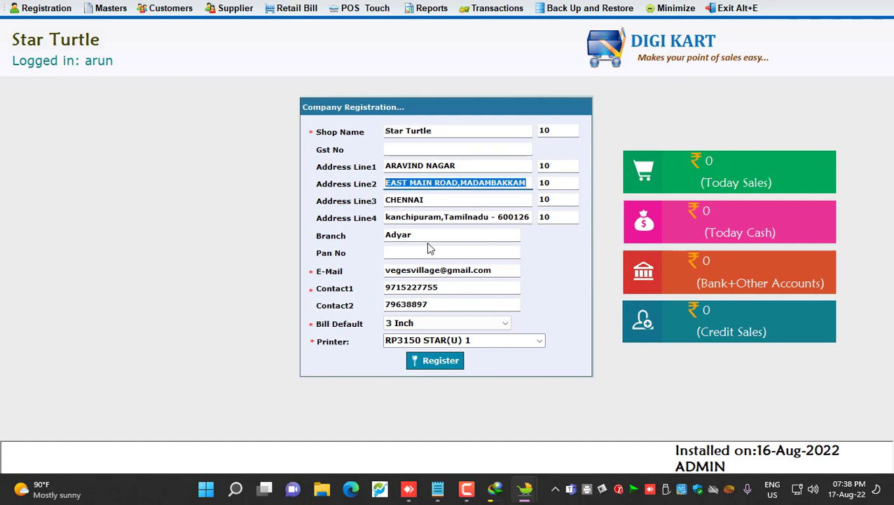
pyautogui.click(422, 289)
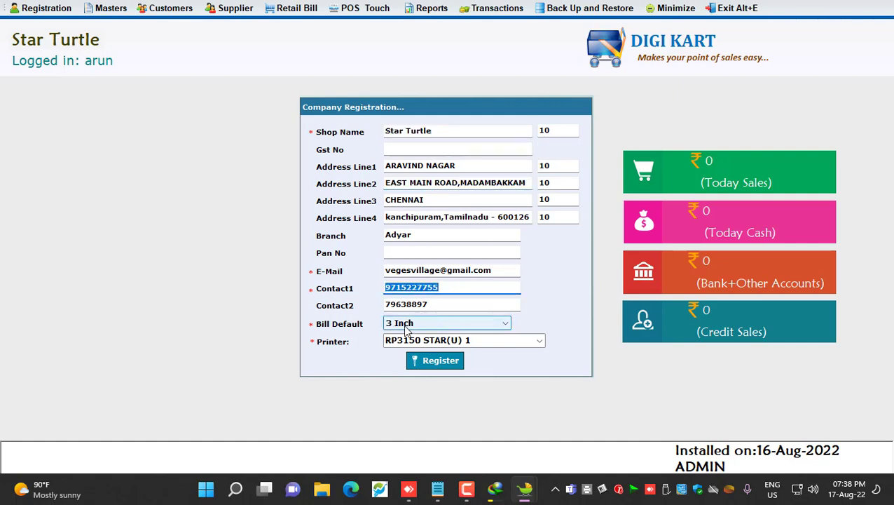
pyautogui.click(439, 362)
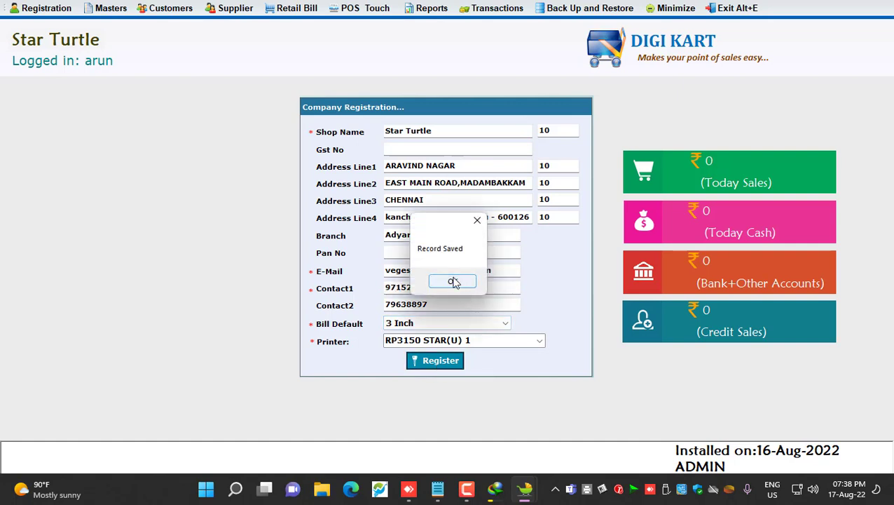
pyautogui.click(455, 281)
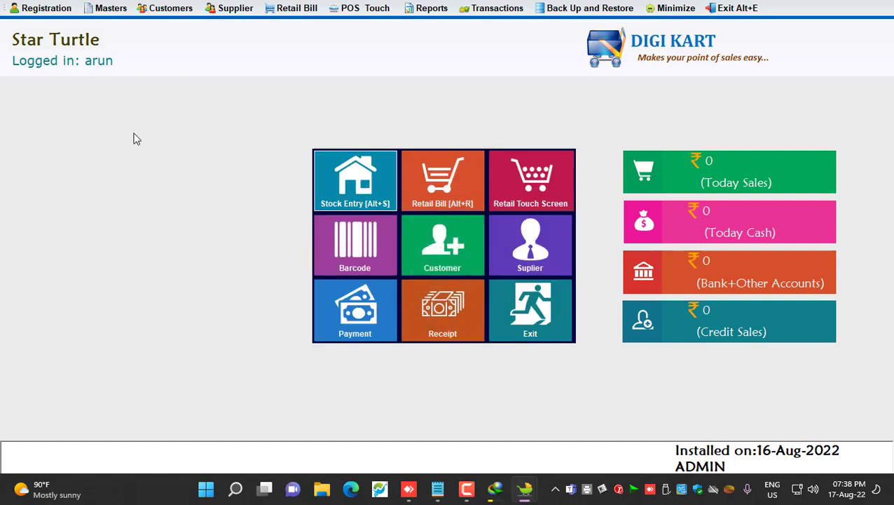
pyautogui.click(420, 183)
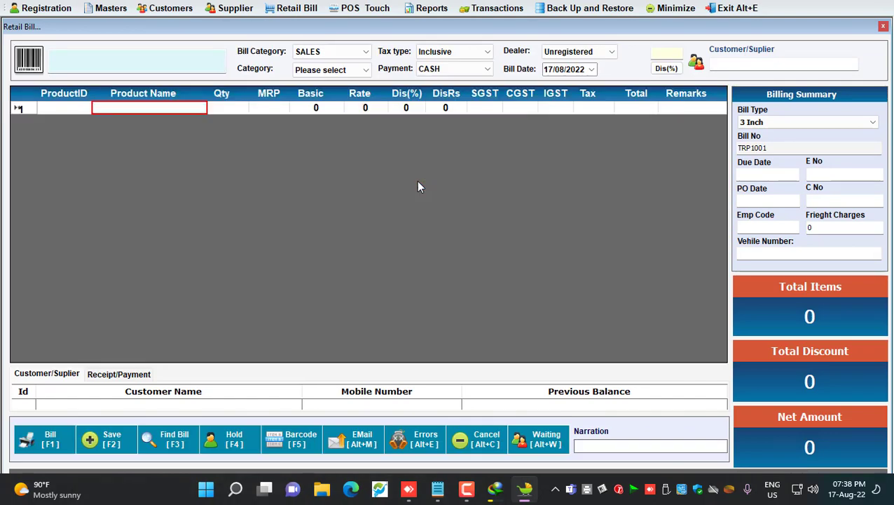
pyautogui.write('sugar')
pyautogui.press('Down')
pyautogui.press('Down')
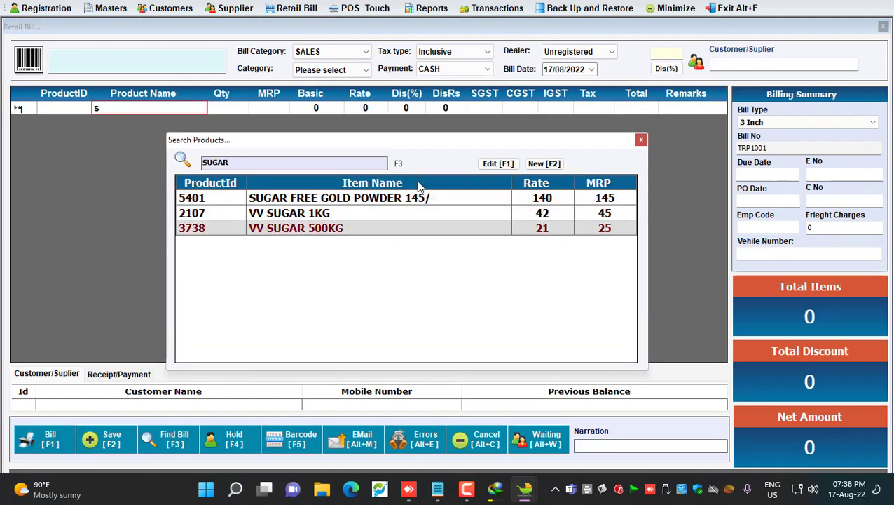
pyautogui.press('Return')
pyautogui.press('Return')
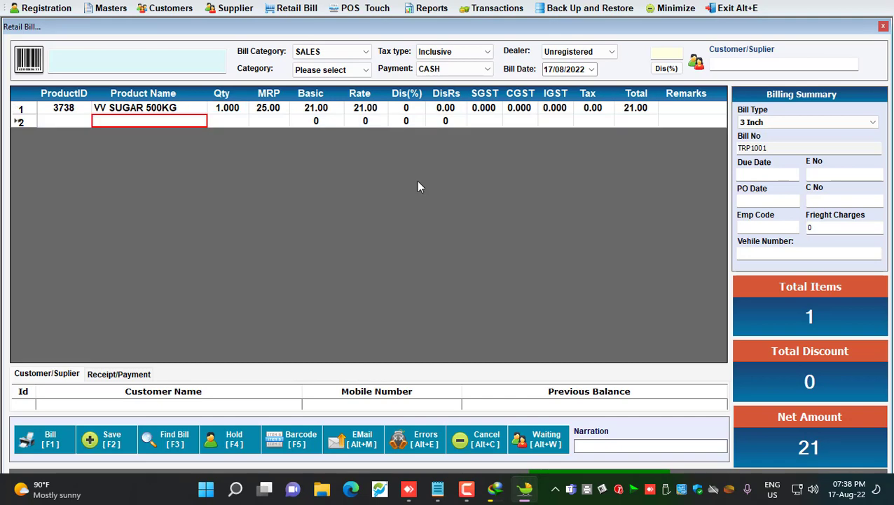
pyautogui.click(883, 26)
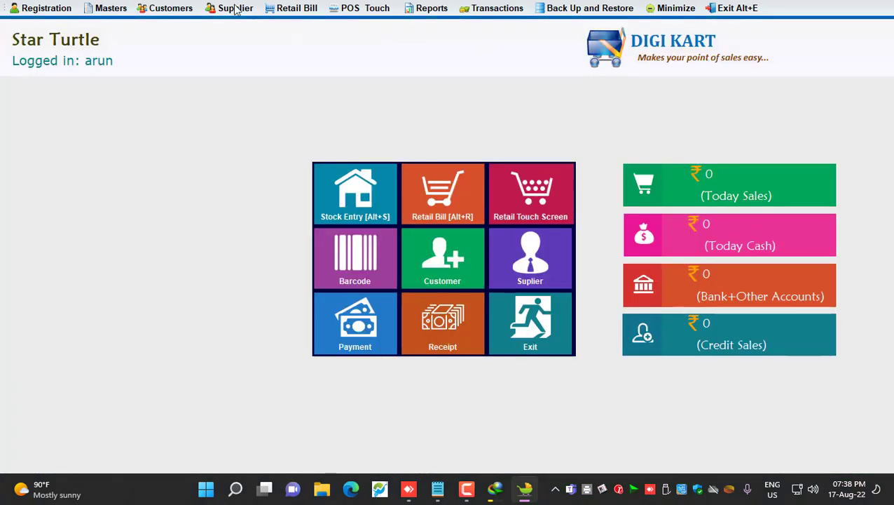
# Set Tamil to True in the General settings and save it
pyautogui.click(128, 9)
pyautogui.click(135, 110)
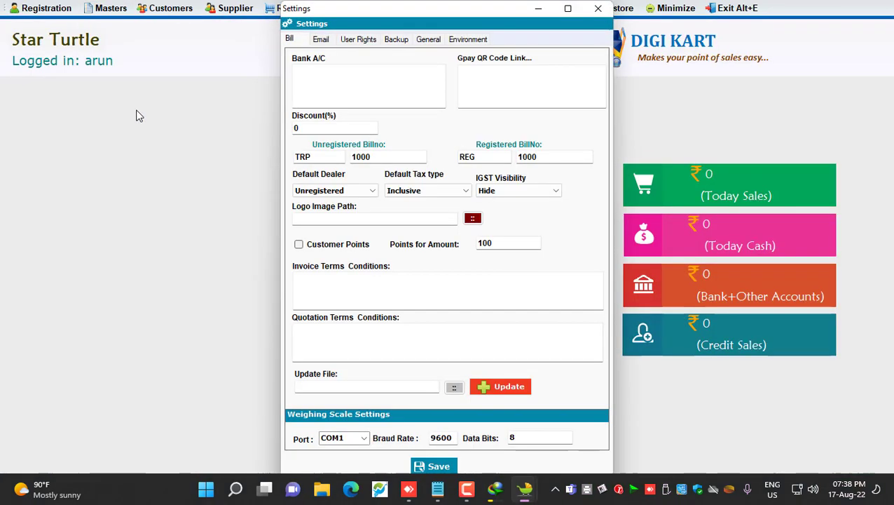
pyautogui.click(426, 40)
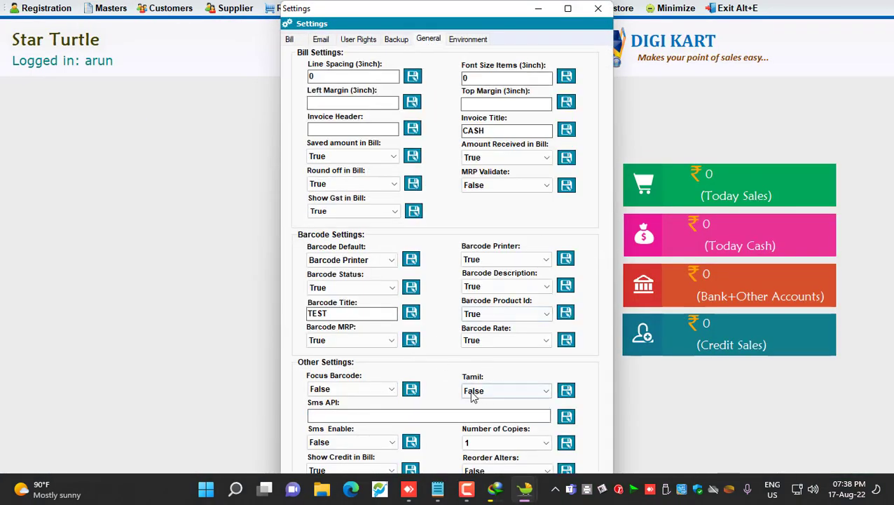
pyautogui.click(501, 393)
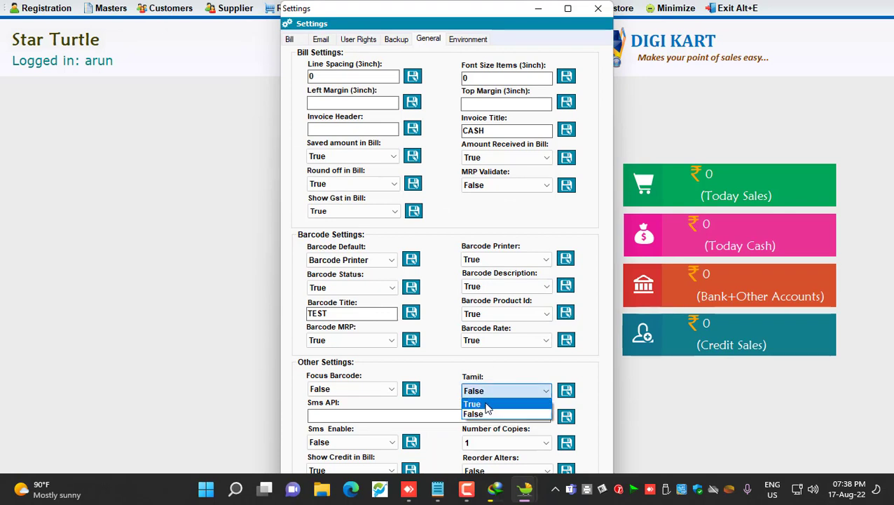
pyautogui.click(497, 402)
pyautogui.click(566, 391)
pyautogui.click(450, 281)
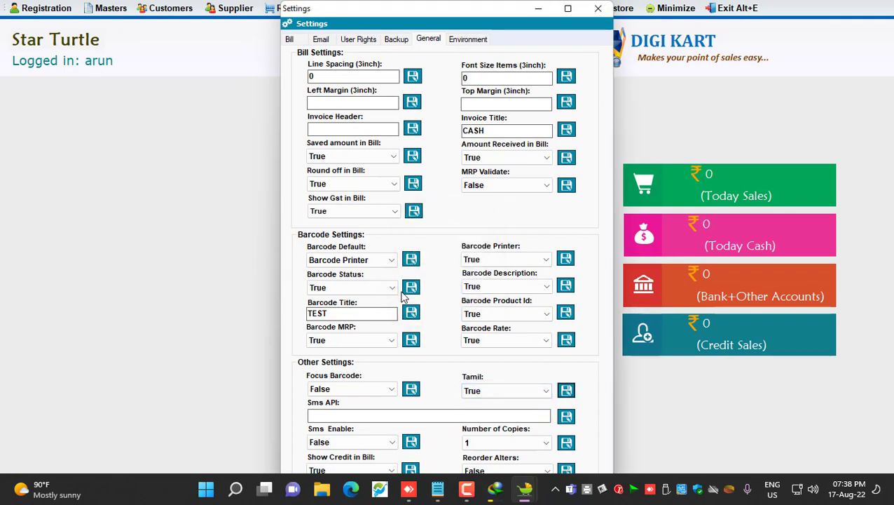
pyautogui.doubleClick(339, 312)
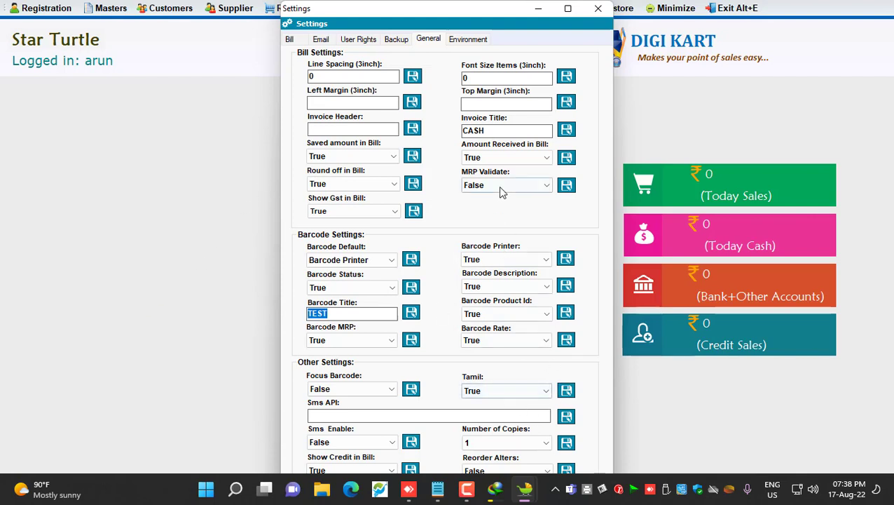
# Enable backup on minimize and close, set the backup folder to D:\AutoUP, and save
pyautogui.click(394, 40)
pyautogui.click(340, 67)
pyautogui.click(429, 65)
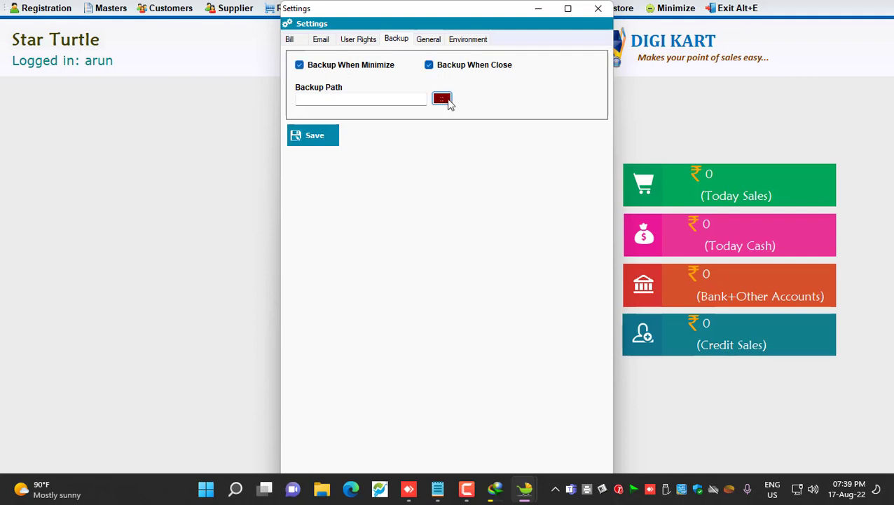
pyautogui.click(441, 98)
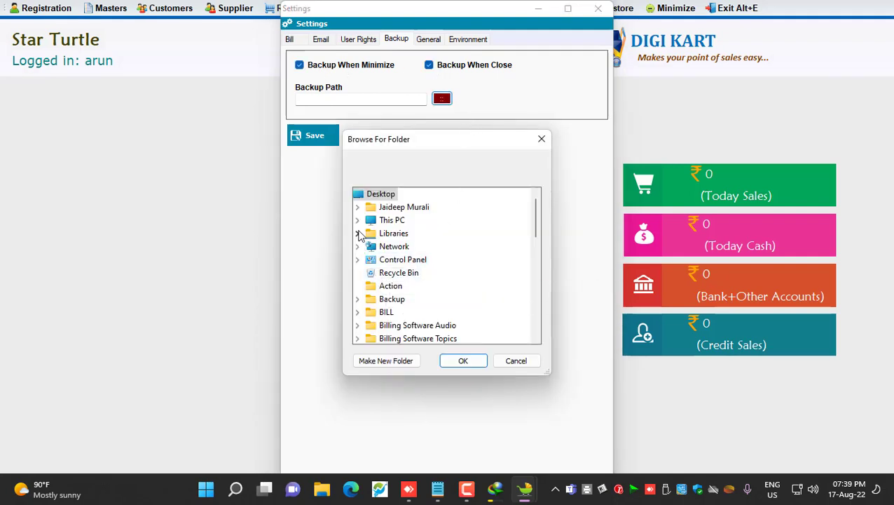
pyautogui.click(357, 233)
pyautogui.click(358, 220)
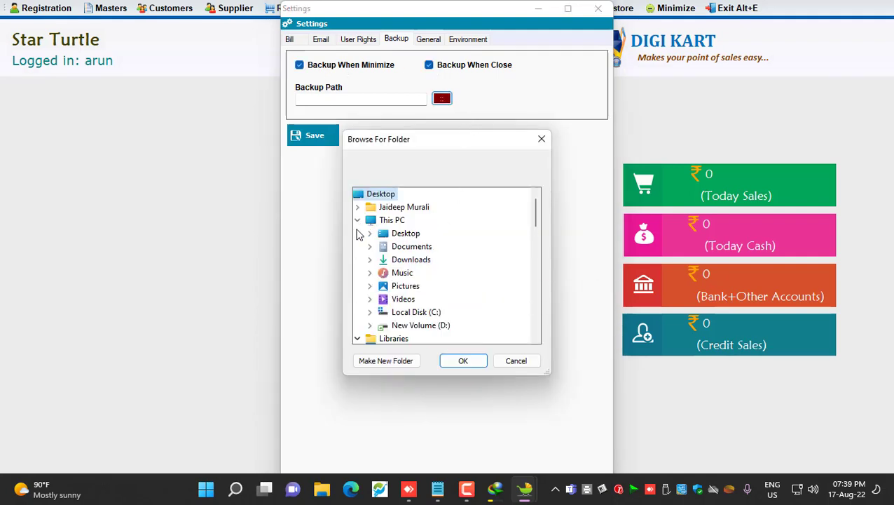
pyautogui.click(368, 324)
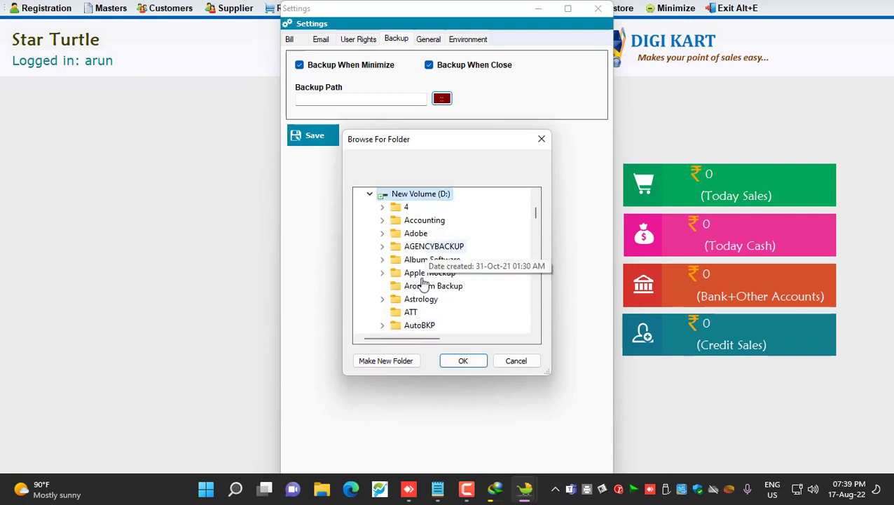
pyautogui.scroll(-1, 420, 302)
pyautogui.click(418, 299)
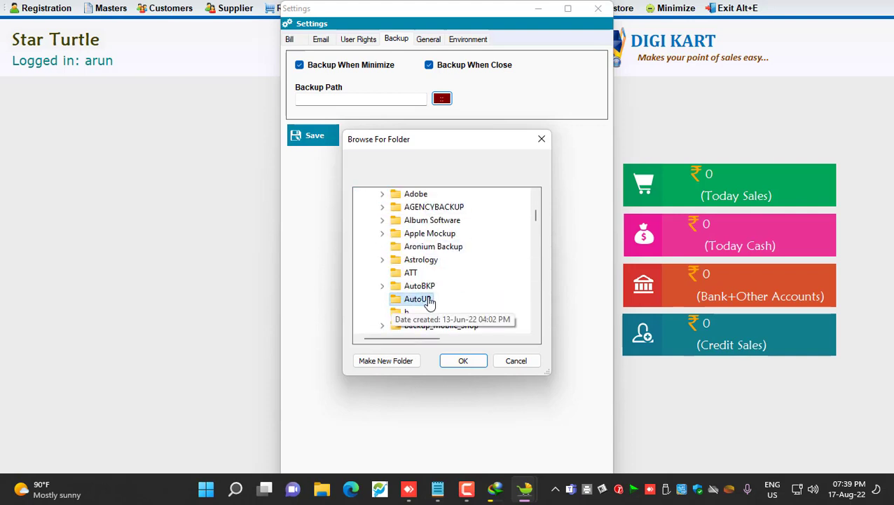
pyautogui.click(464, 361)
pyautogui.click(310, 135)
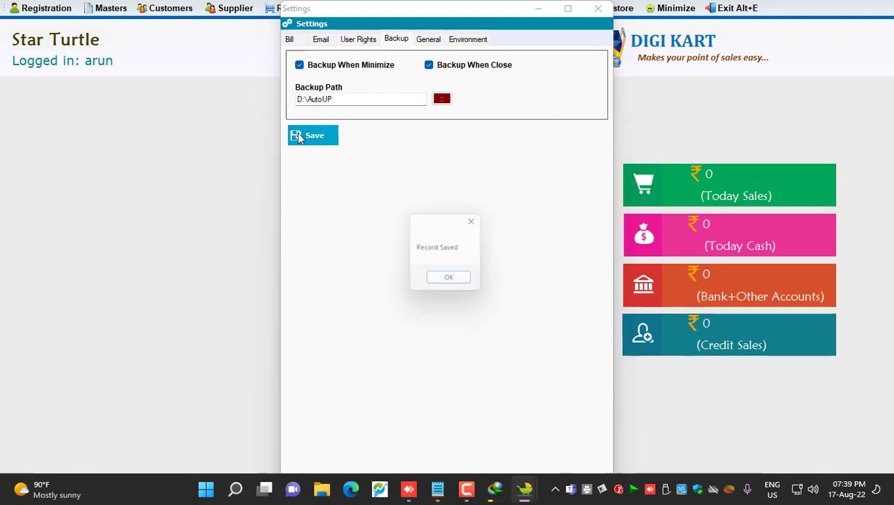
pyautogui.click(443, 282)
pyautogui.click(598, 8)
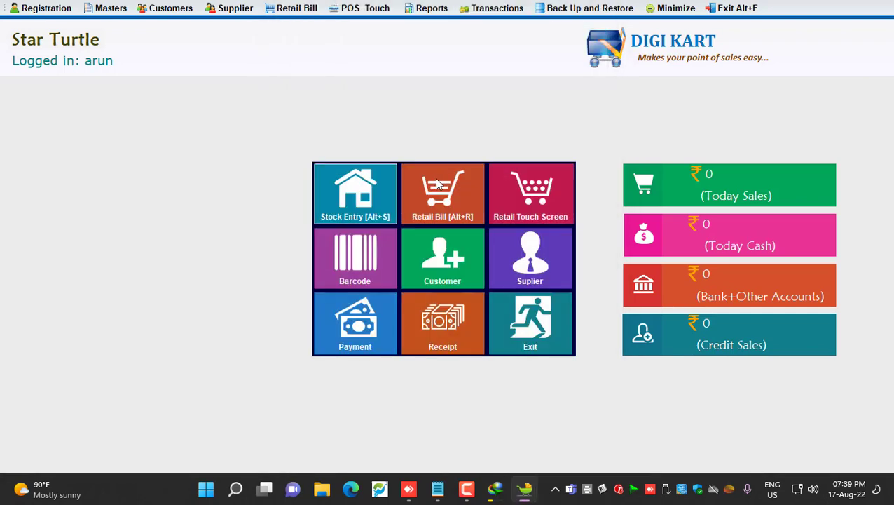
pyautogui.click(436, 181)
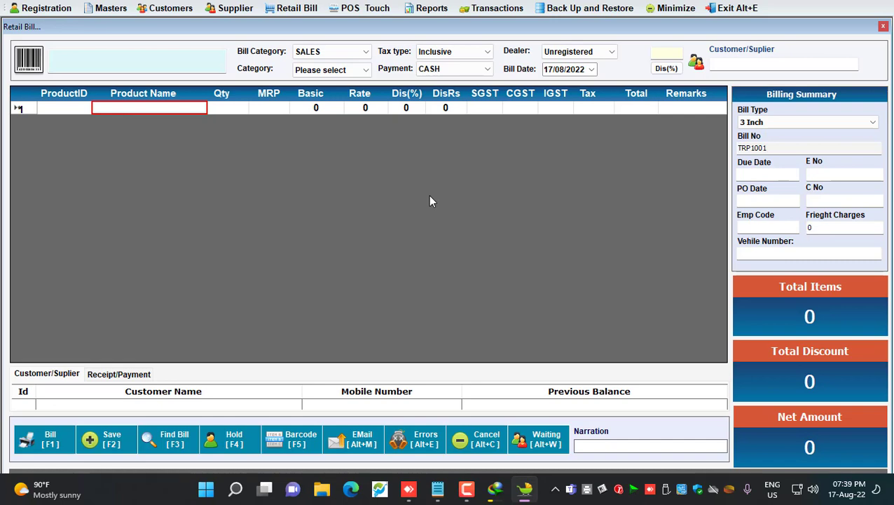
pyautogui.write('sugar')
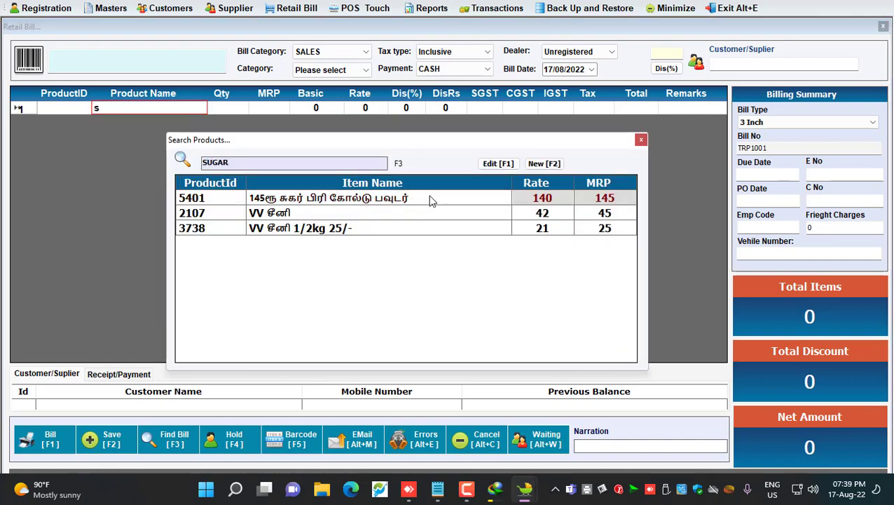
pyautogui.press('Down')
pyautogui.press('Down')
pyautogui.press('Return')
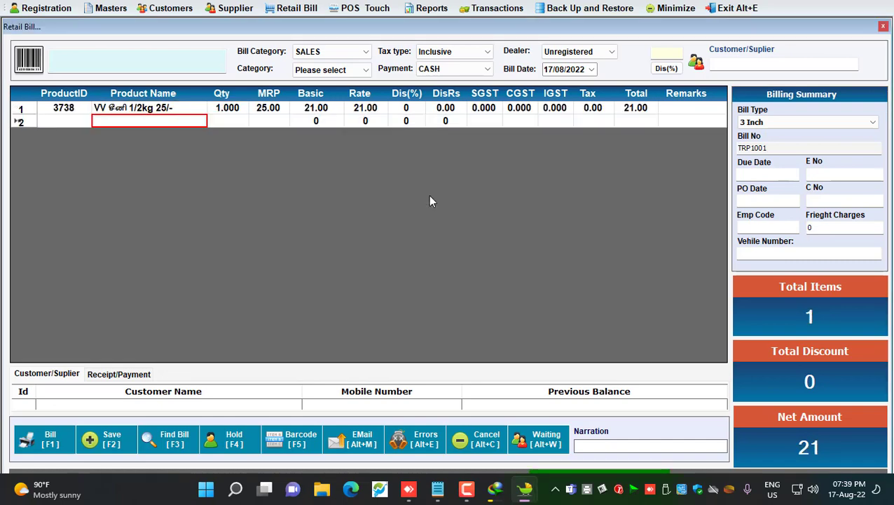
pyautogui.press('F1')
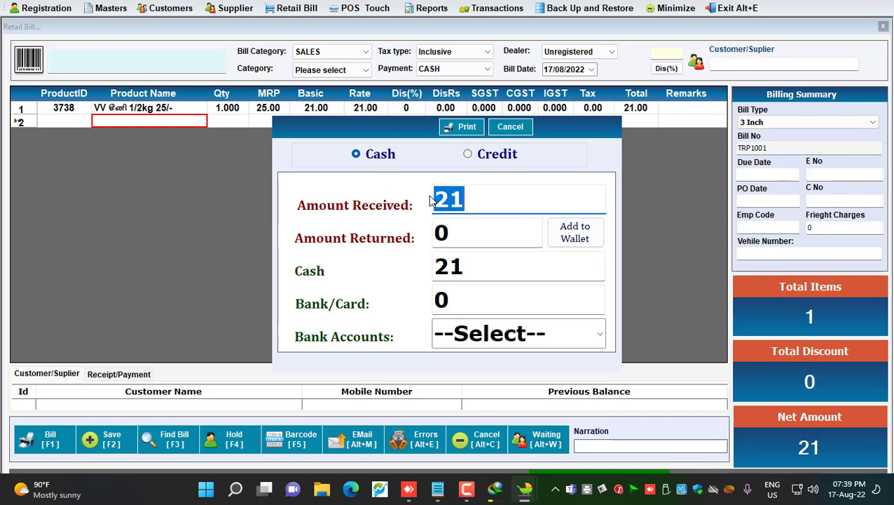
pyautogui.press('Escape')
pyautogui.press('Escape')
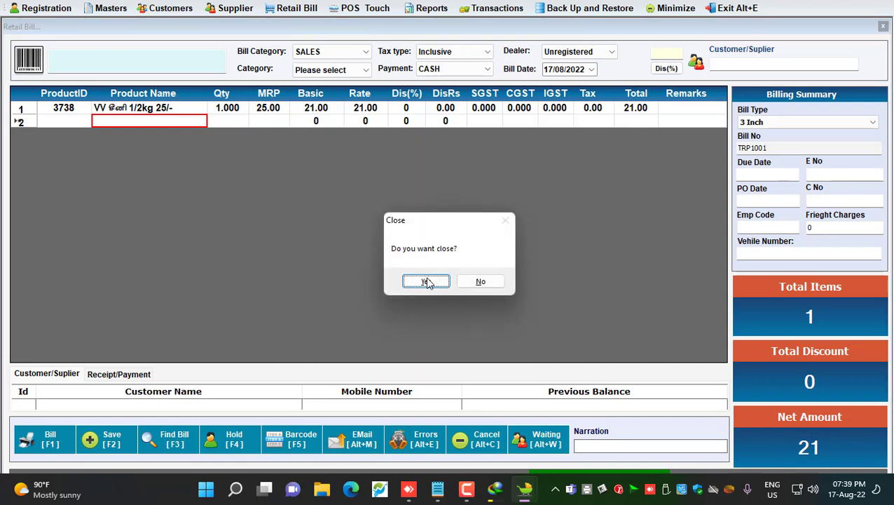
pyautogui.click(426, 281)
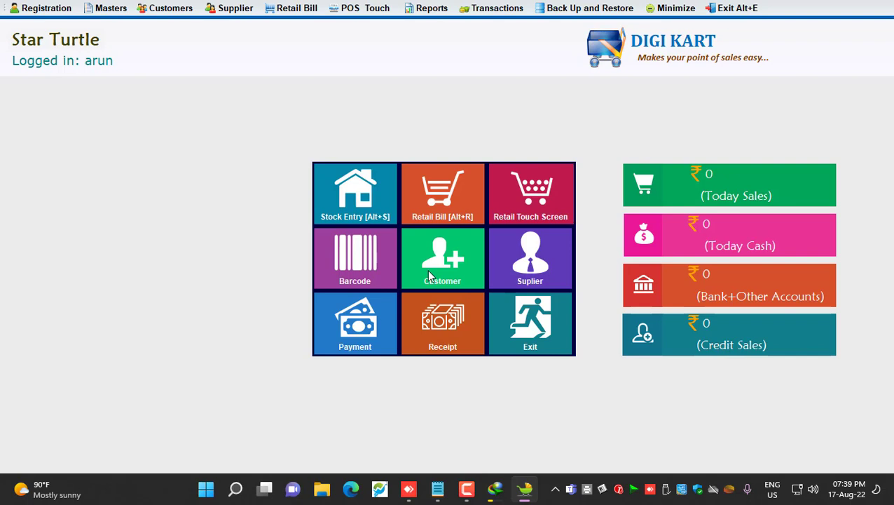
# Start a retail bill, look up barcode 894464, and close the Products Entry form
pyautogui.click(437, 186)
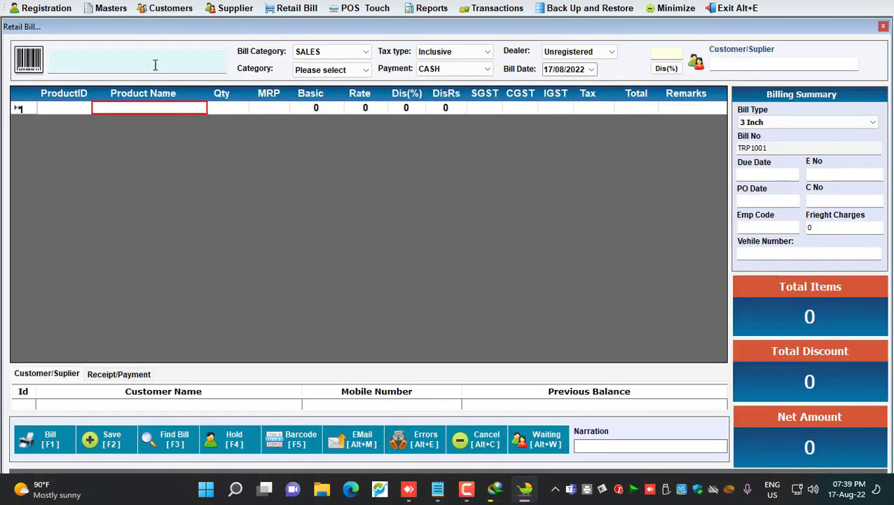
pyautogui.click(156, 63)
pyautogui.write('894464')
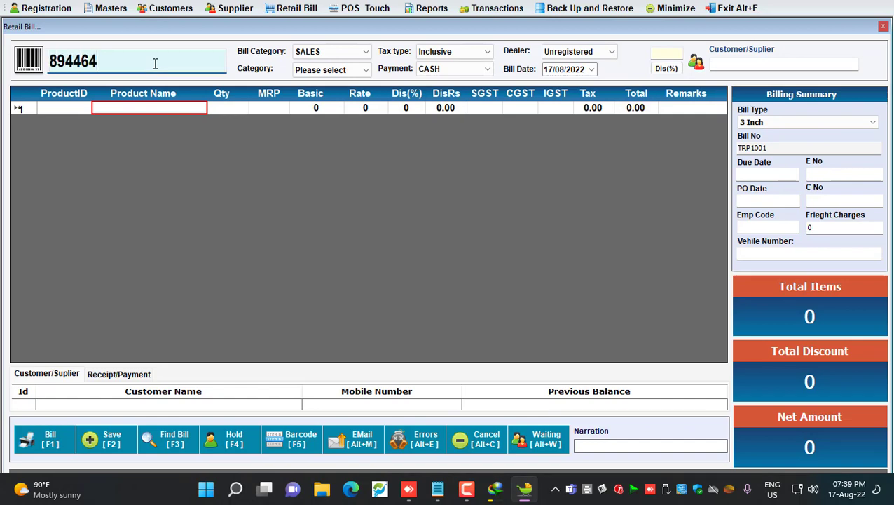
pyautogui.press('Return')
pyautogui.press('Return')
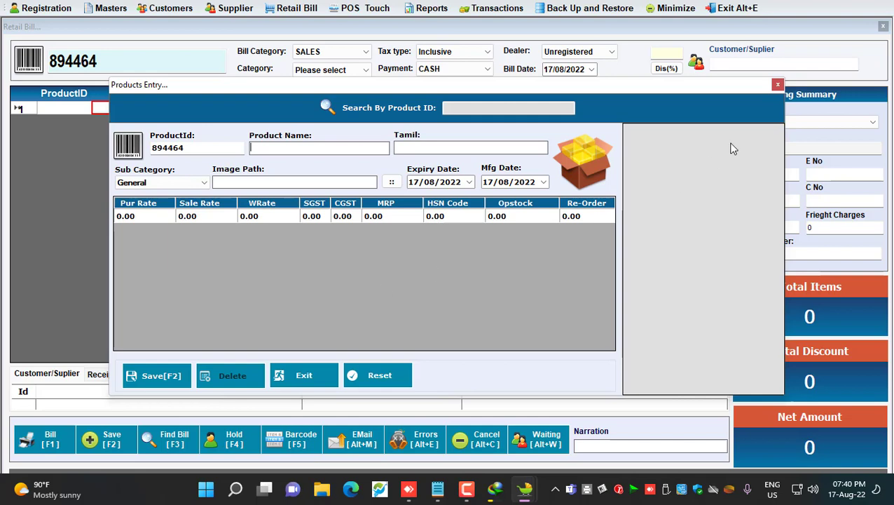
pyautogui.click(777, 85)
pyautogui.click(466, 488)
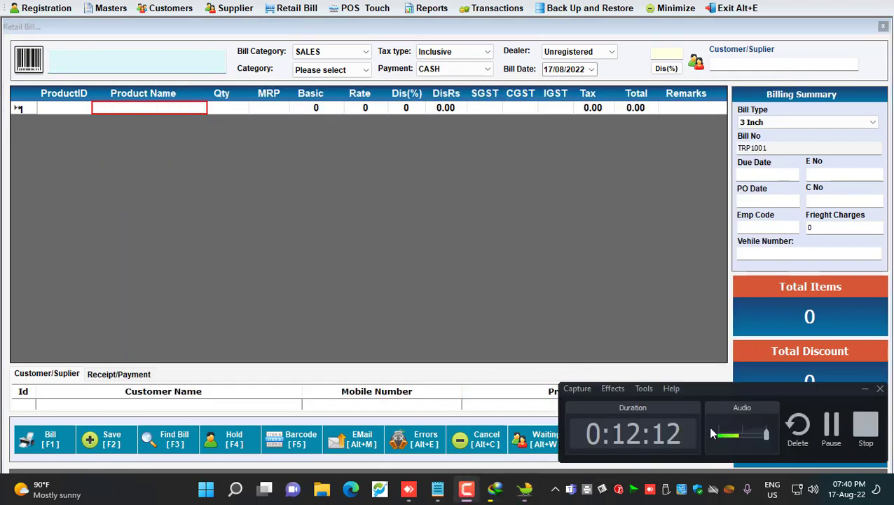